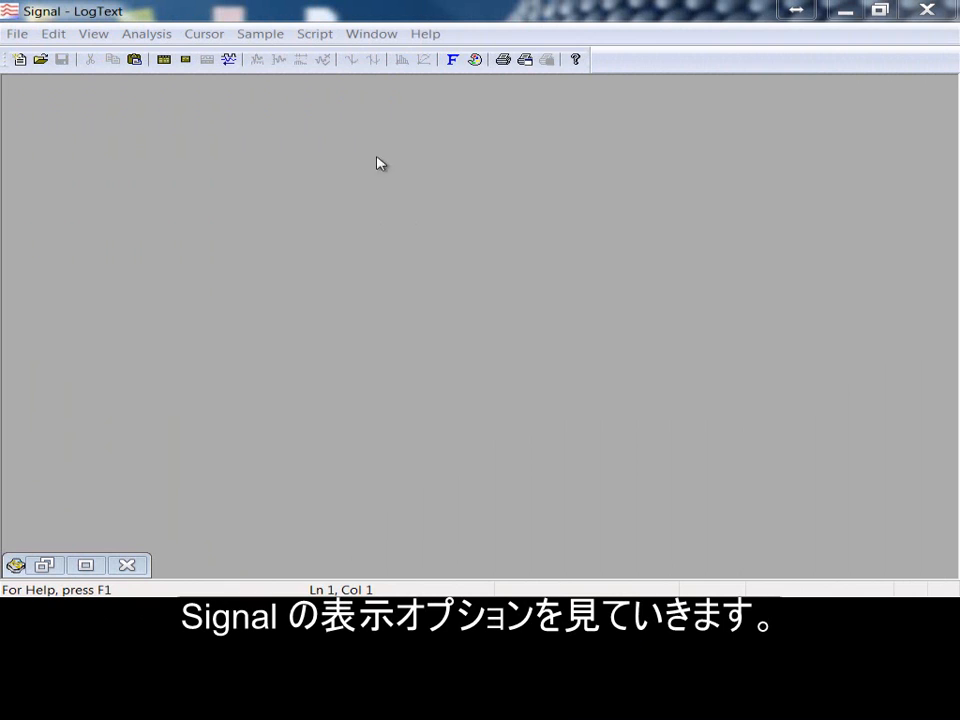
- Open the recently used Actions data file and overlay channel 2 on channel 1 in one shared plot area
{"action": "left_click", "coordinate": [18, 34]}
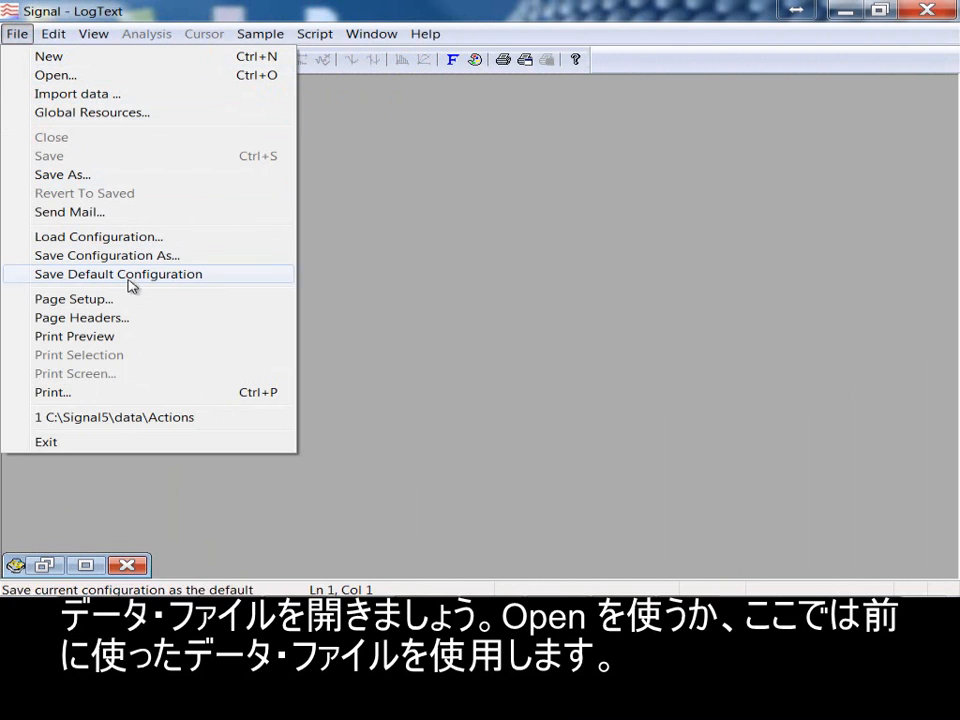
{"action": "left_click", "coordinate": [146, 418]}
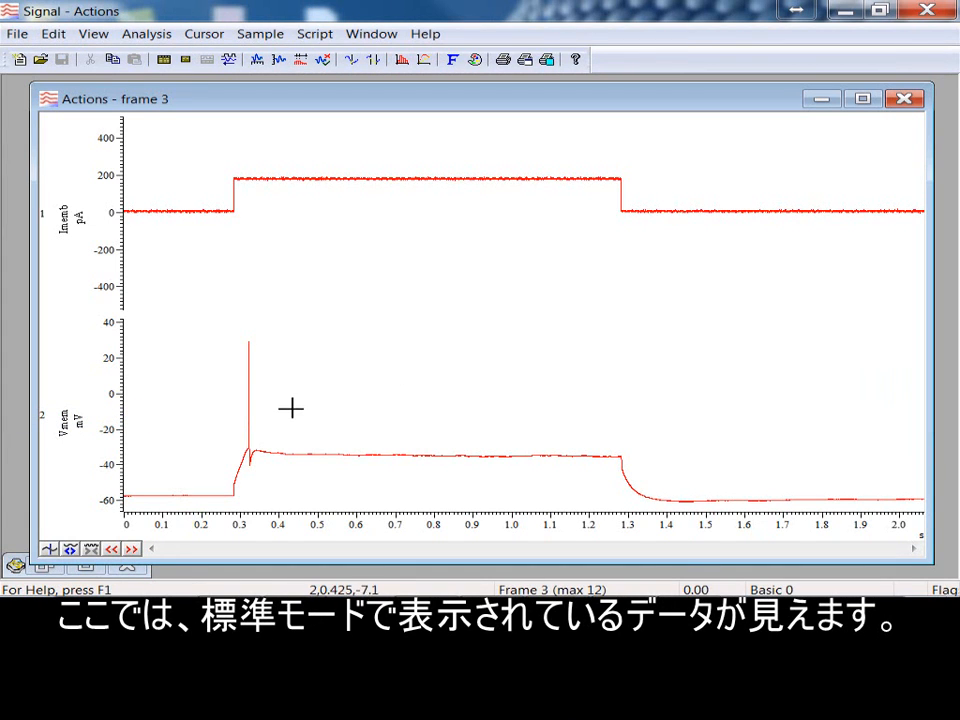
{"action": "mouse_move", "coordinate": [110, 500]}
{"action": "left_mouse_down"}
{"action": "mouse_move", "coordinate": [107, 471]}
{"action": "mouse_move", "coordinate": [90, 474]}
{"action": "mouse_move", "coordinate": [110, 500]}
{"action": "left_mouse_up"}
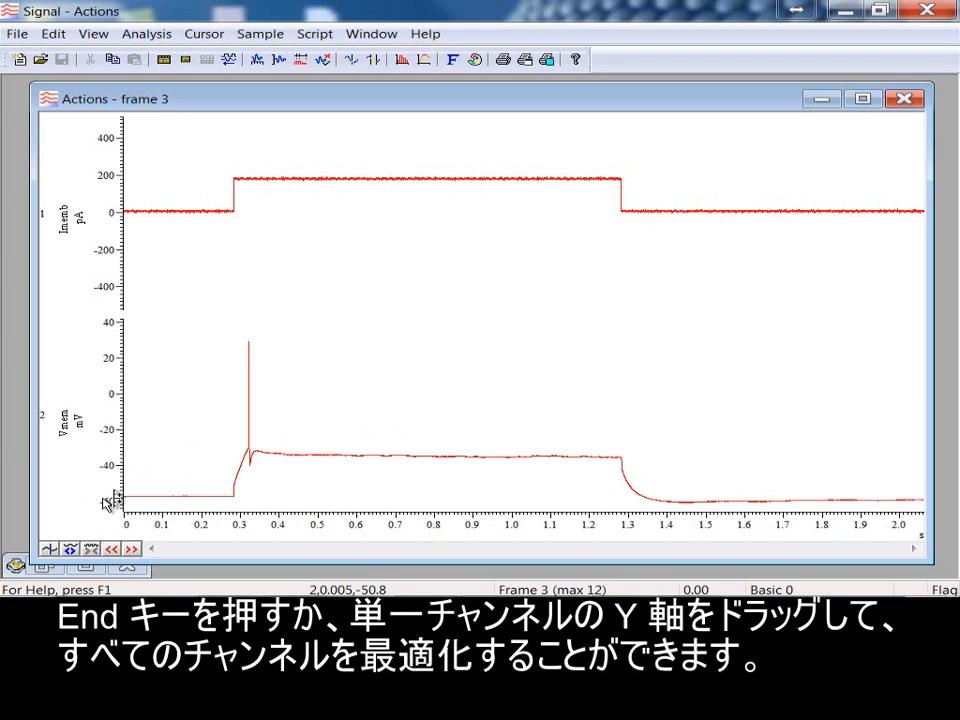
{"action": "left_click_drag", "start_coordinate": [44, 425], "coordinate": [53, 233]}
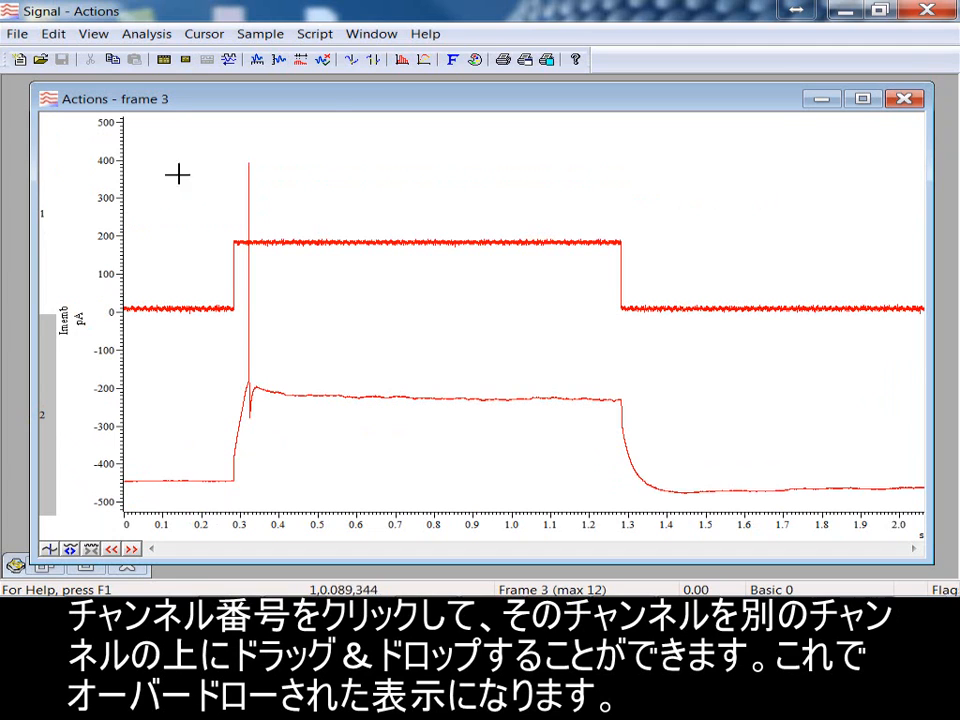
- Set the primary colour of channel 2 Vmem to dark green
{"action": "left_click", "coordinate": [471, 60]}
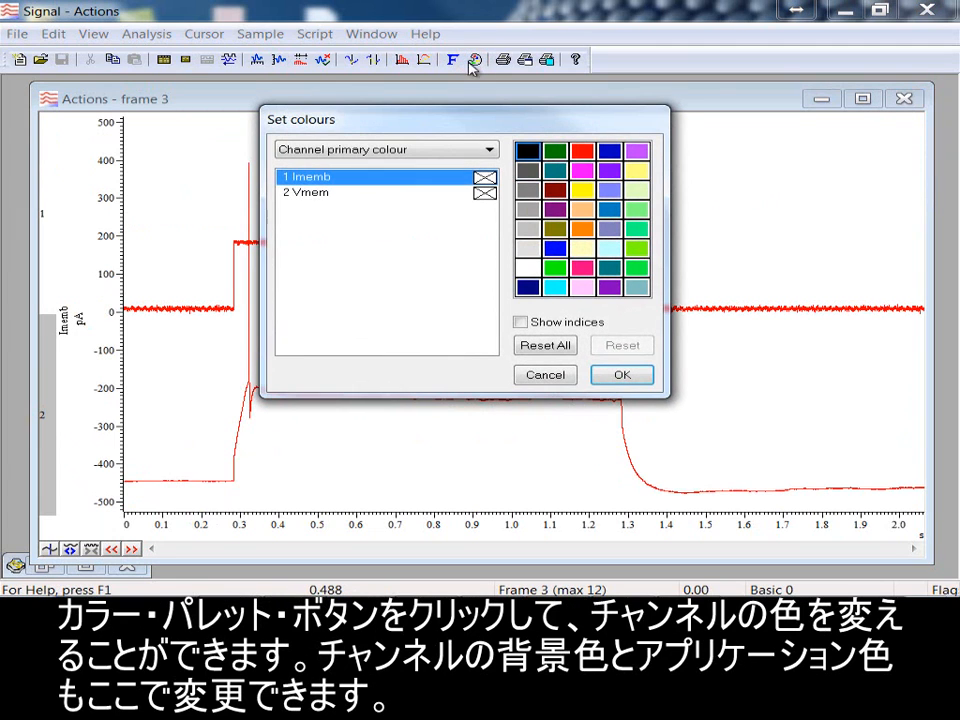
{"action": "left_click", "coordinate": [338, 194]}
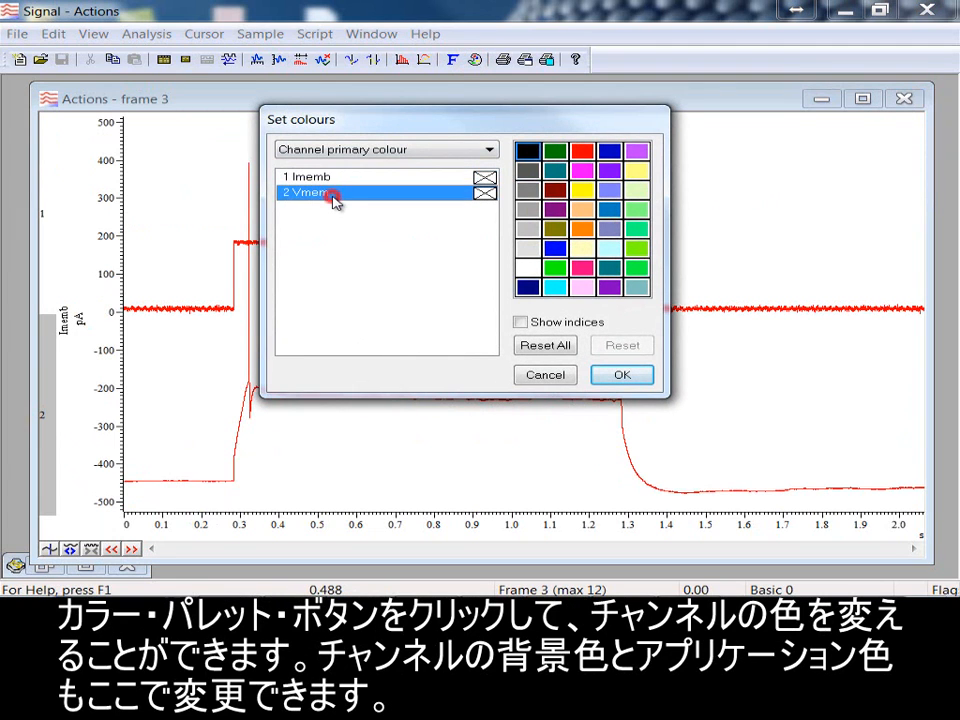
{"action": "left_click", "coordinate": [557, 152]}
{"action": "left_click", "coordinate": [621, 376]}
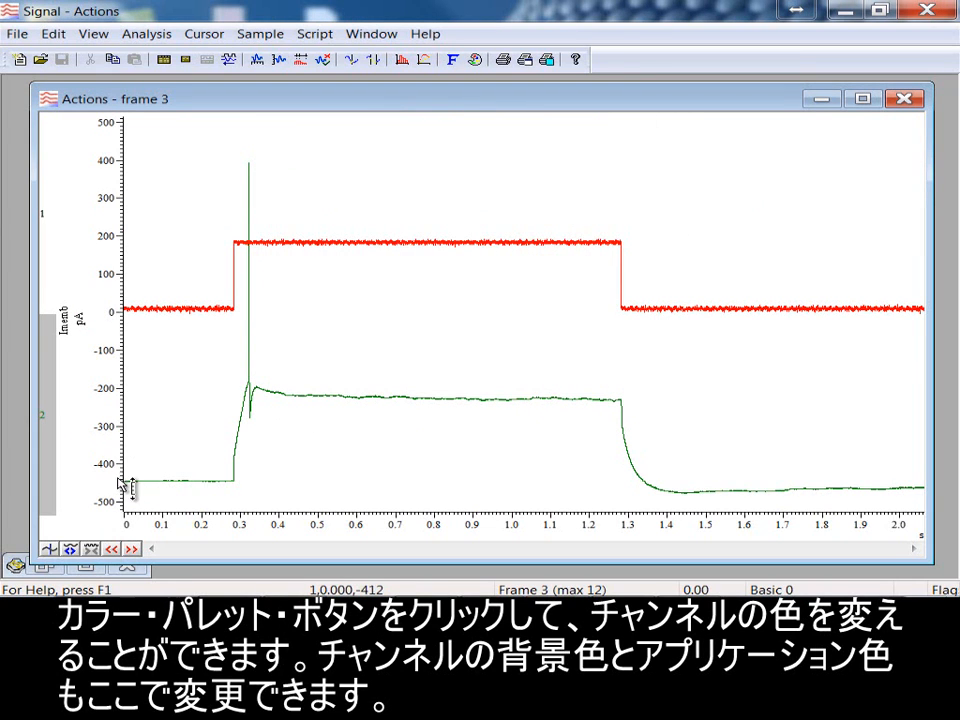
- Shift the Y axis slightly and lock the axes so both overlaid channels share channel 1's Y range
{"action": "mouse_move", "coordinate": [118, 484]}
{"action": "left_mouse_down"}
{"action": "mouse_move", "coordinate": [118, 455]}
{"action": "mouse_move", "coordinate": [133, 461]}
{"action": "mouse_move", "coordinate": [129, 482]}
{"action": "left_mouse_up"}
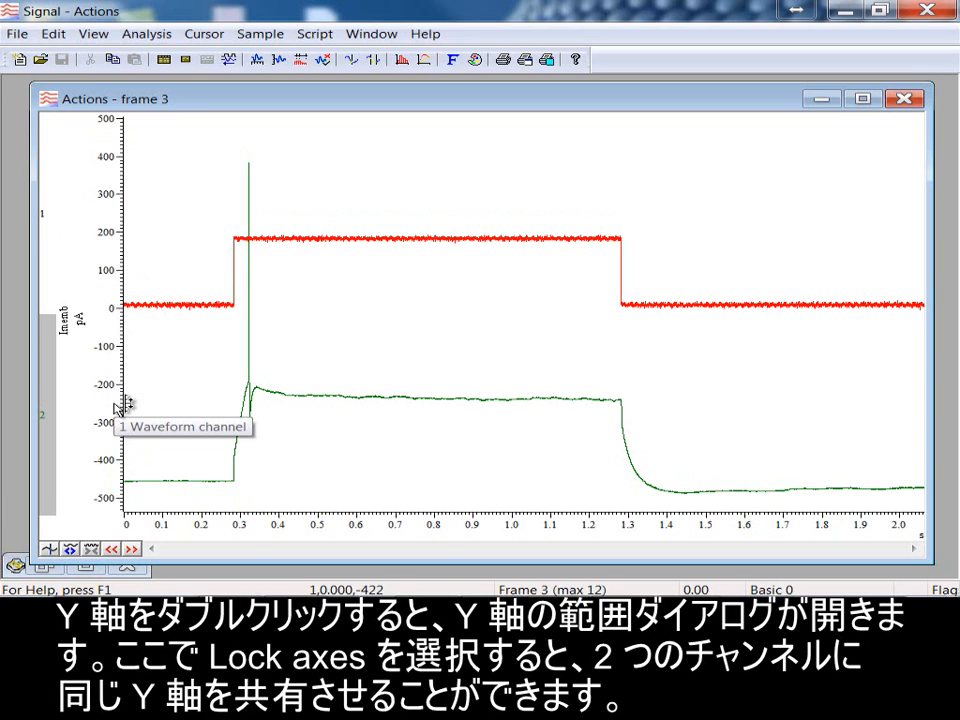
{"action": "double_click", "coordinate": [120, 405]}
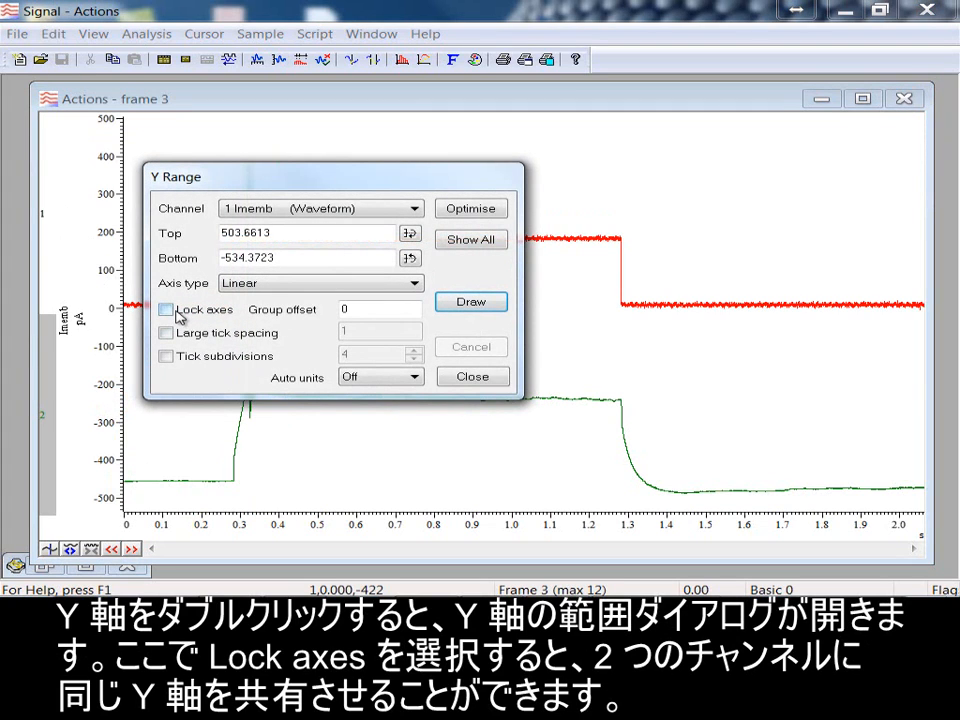
{"action": "left_click", "coordinate": [170, 310]}
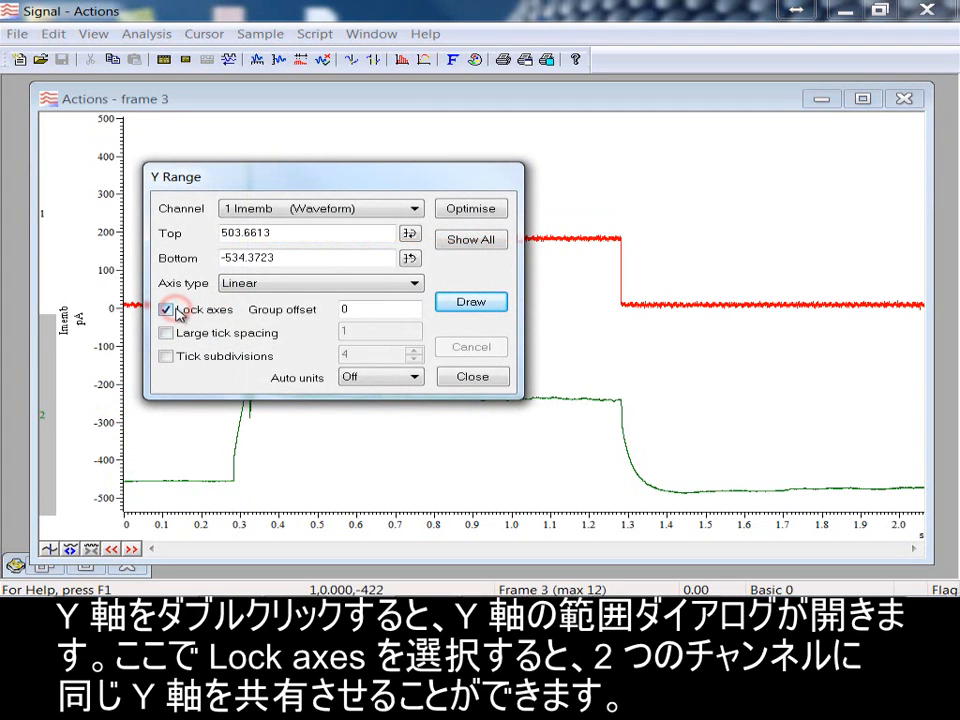
{"action": "left_click", "coordinate": [478, 302]}
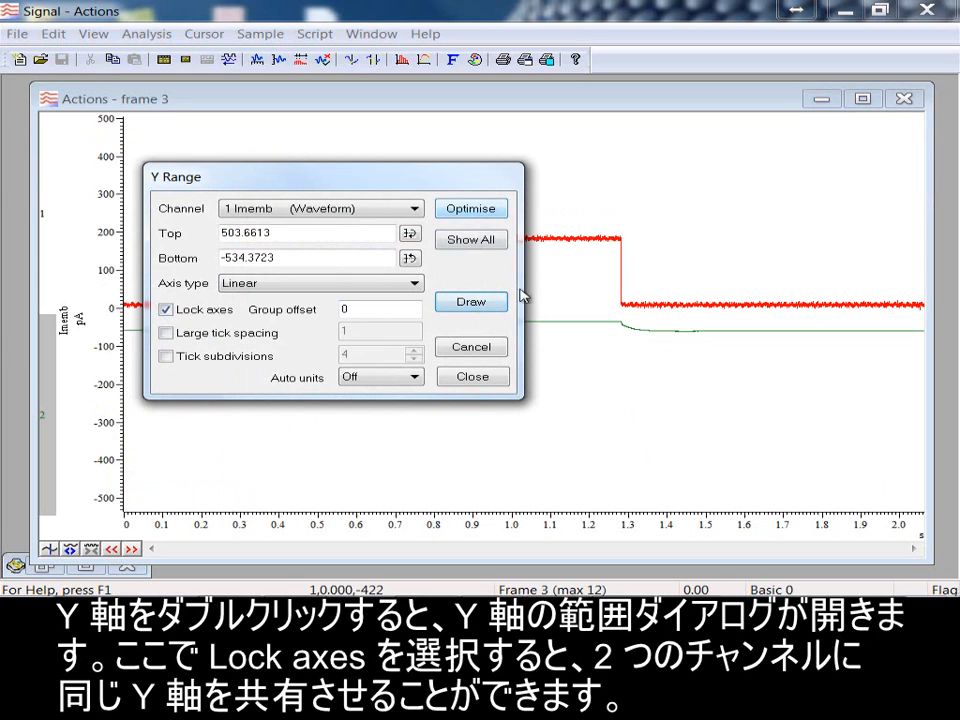
{"action": "left_click", "coordinate": [486, 380]}
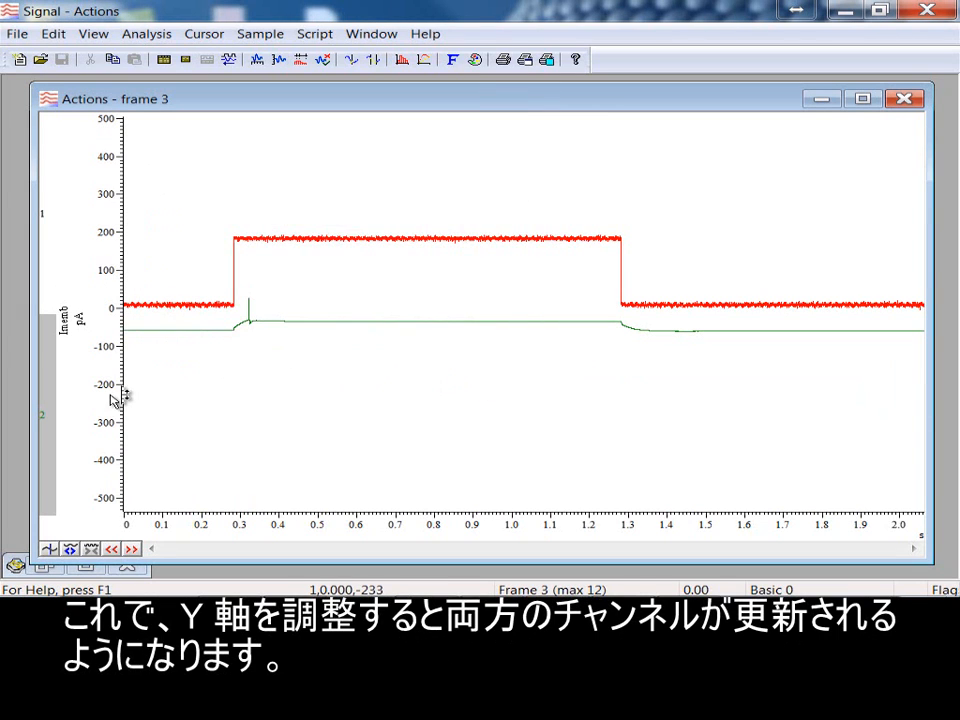
- Rescale and shift the shared Y axis so it spans from about -130 to 200 pA
{"action": "left_click_drag", "start_coordinate": [127, 395], "coordinate": [129, 353]}
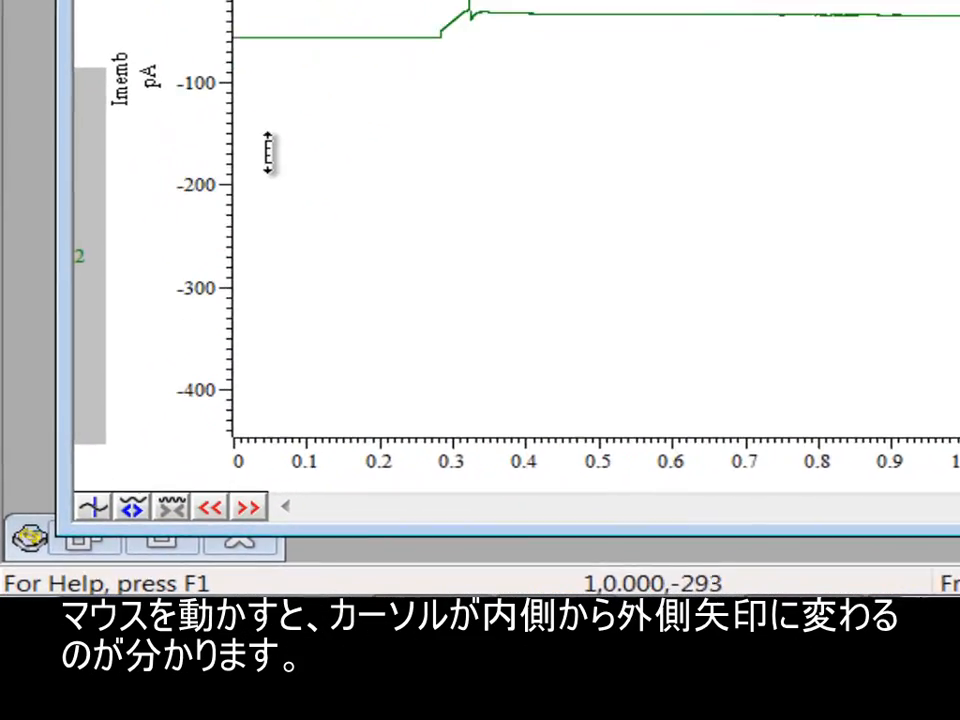
{"action": "left_click_drag", "start_coordinate": [267, 152], "coordinate": [258, 332]}
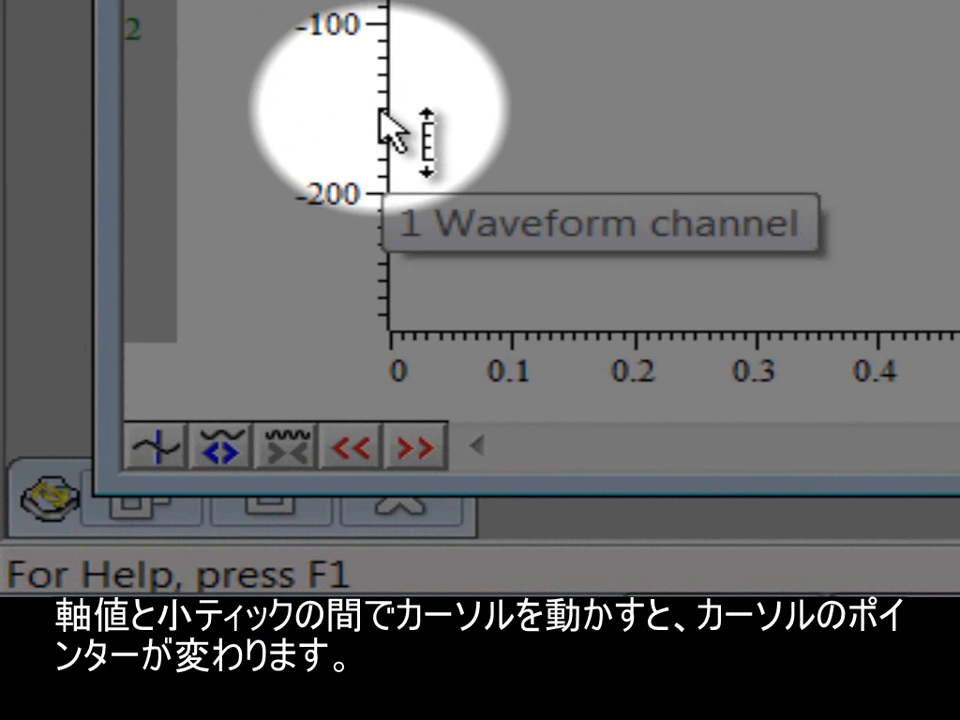
{"action": "mouse_move", "coordinate": [320, 112]}
{"action": "left_mouse_down"}
{"action": "mouse_move", "coordinate": [293, 11]}
{"action": "mouse_move", "coordinate": [300, 2]}
{"action": "mouse_move", "coordinate": [353, 101]}
{"action": "mouse_move", "coordinate": [292, 419]}
{"action": "left_mouse_up"}
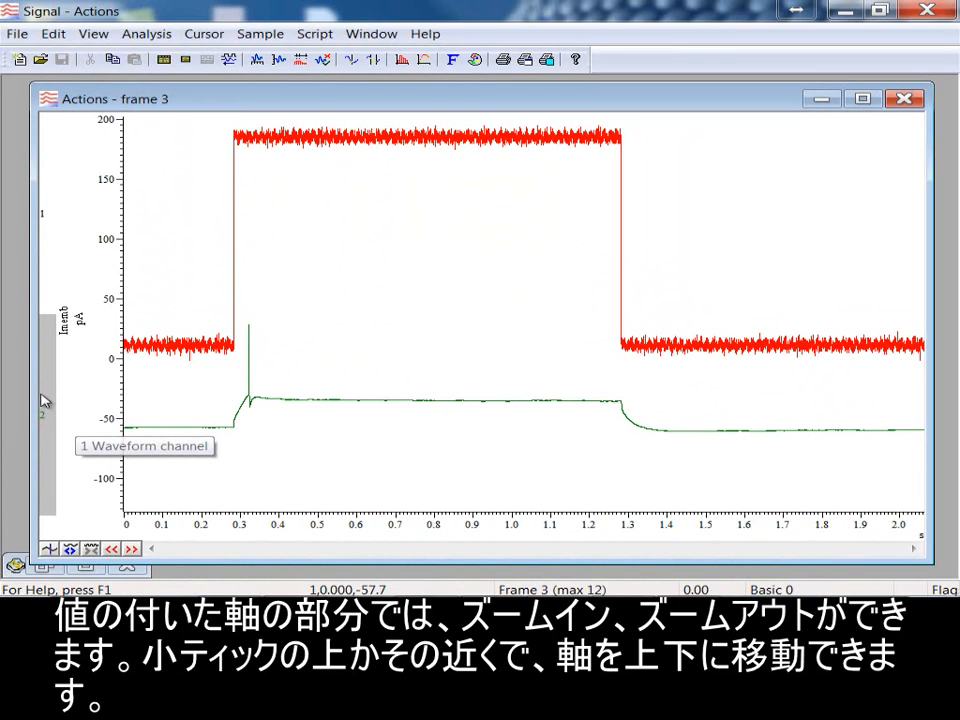
- Separate channel 2 from the overlay by placing it above channel 1, and enlarge channel 2 to hide the other channel
{"action": "left_click_drag", "start_coordinate": [47, 416], "coordinate": [54, 131]}
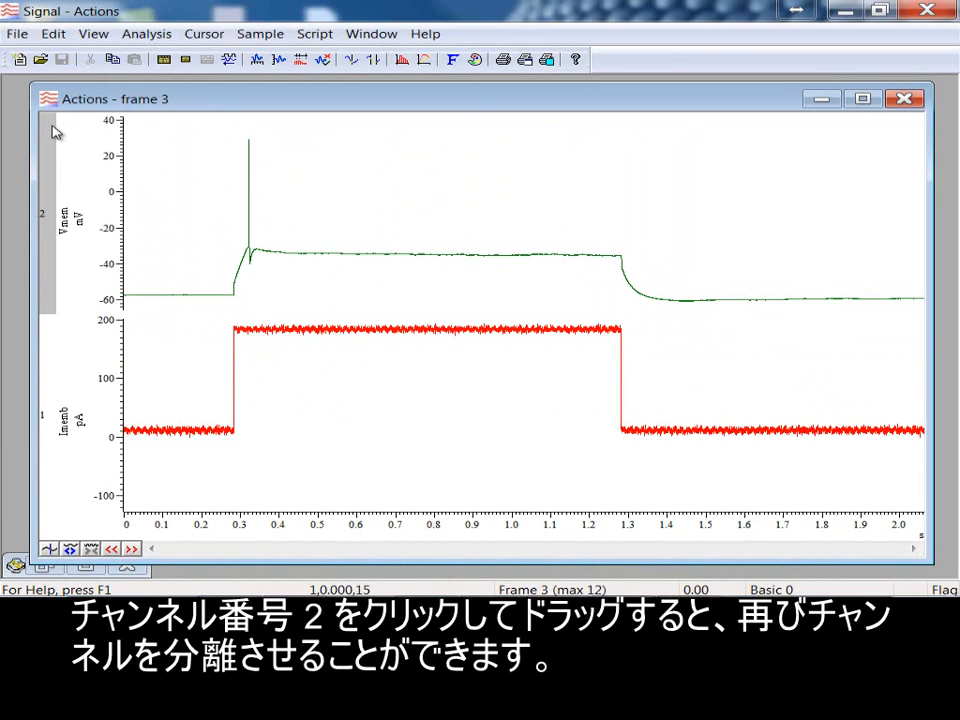
{"action": "double_click", "coordinate": [340, 261]}
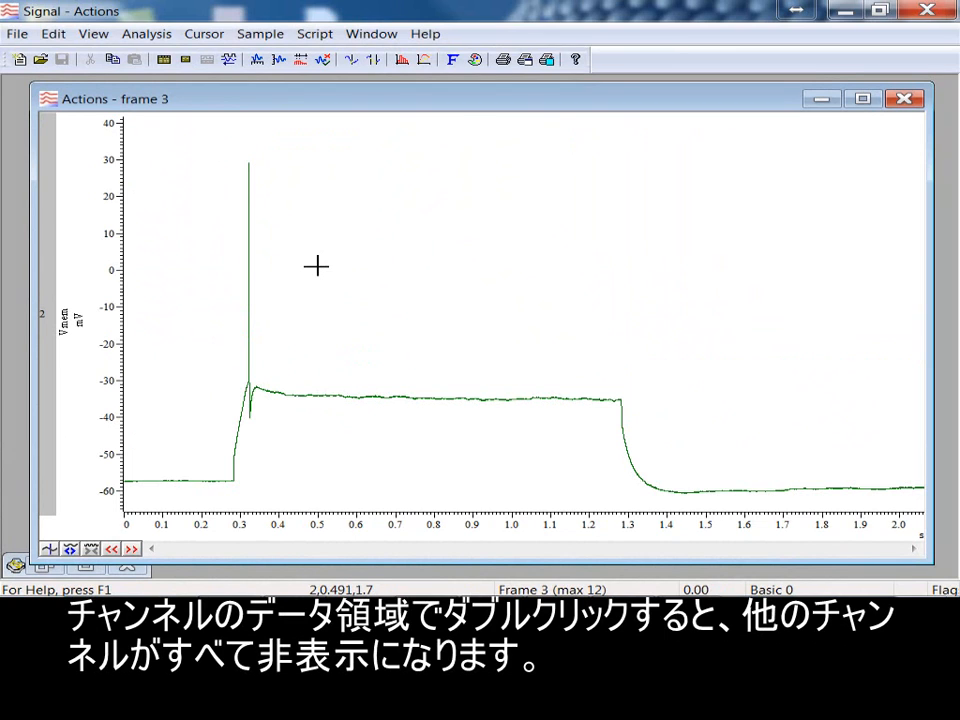
- Turn on frame overdrawing and keep the frame subset at All frames in the overdraw settings
{"action": "left_click", "coordinate": [92, 34]}
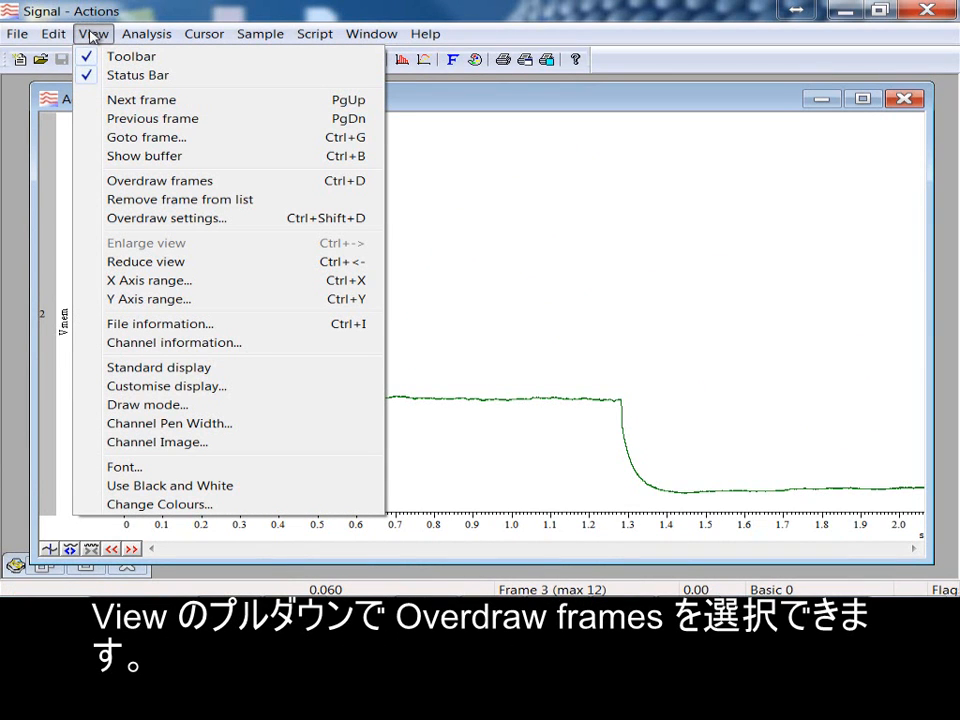
{"action": "left_click", "coordinate": [165, 183]}
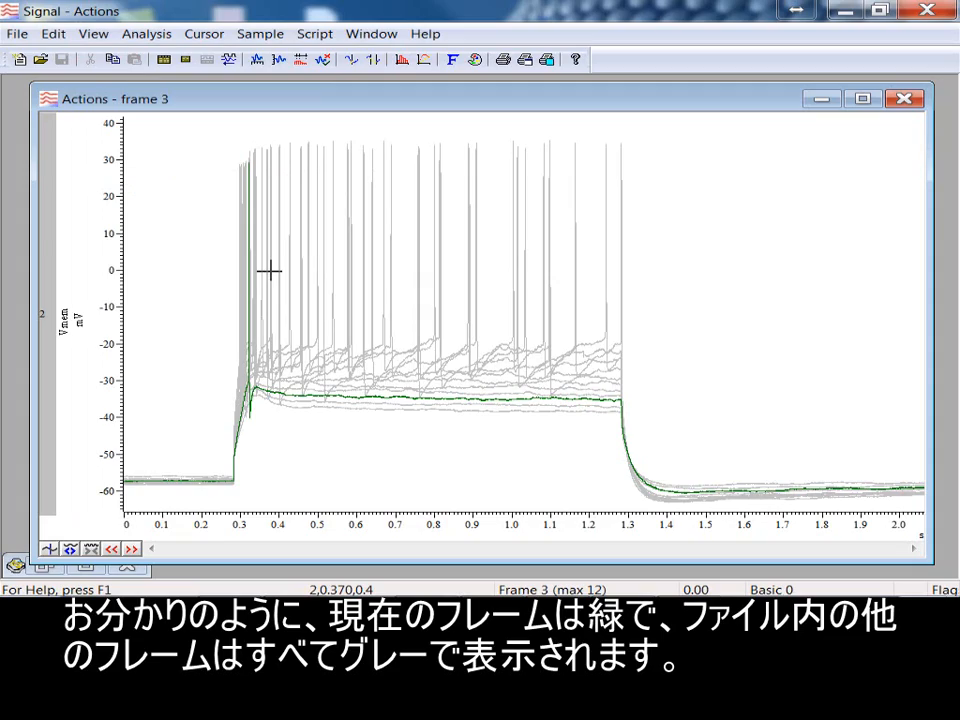
{"action": "left_click", "coordinate": [94, 34]}
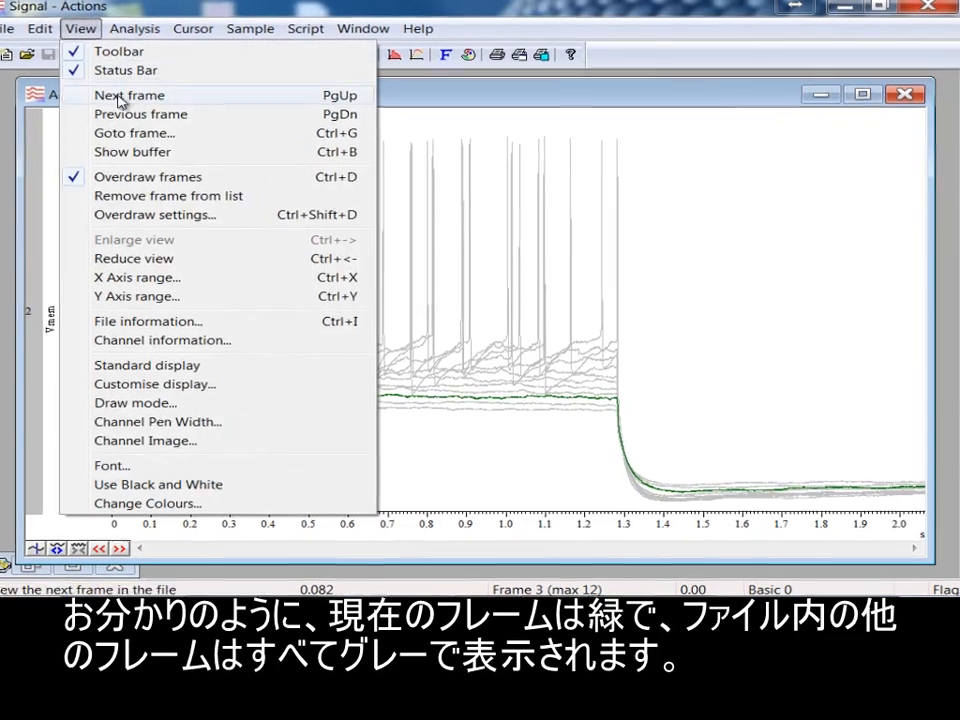
{"action": "left_click", "coordinate": [155, 214]}
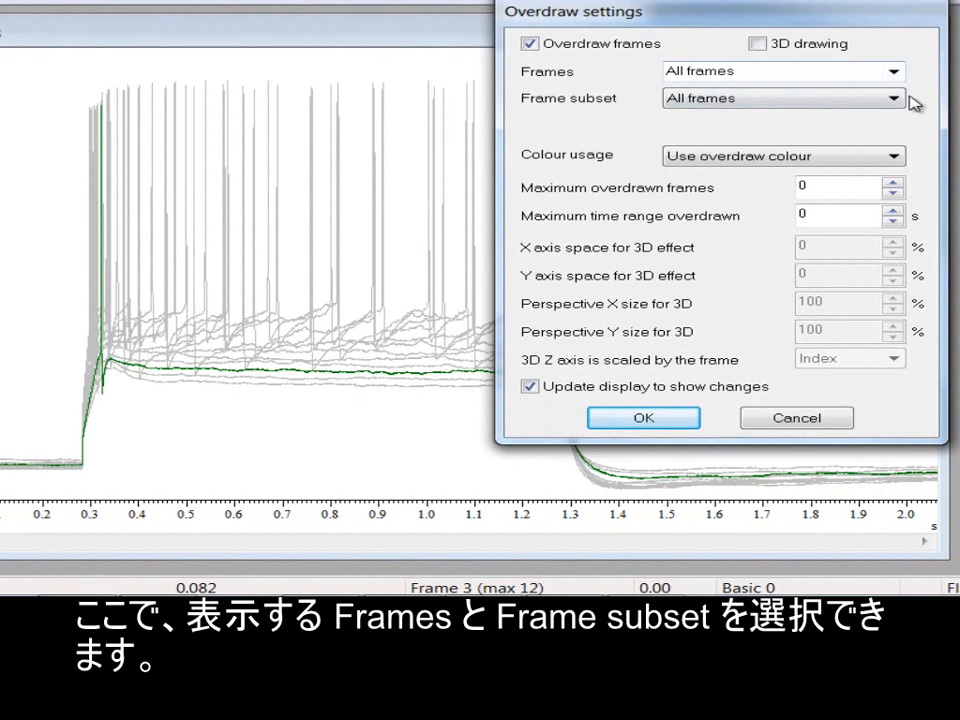
{"action": "left_click", "coordinate": [895, 100]}
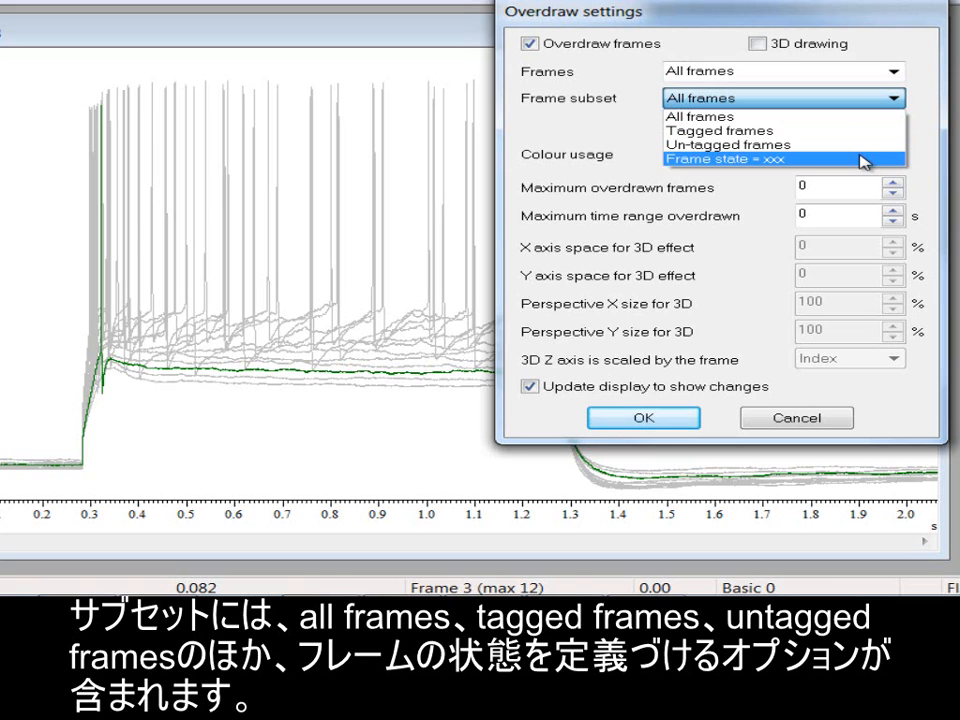
{"action": "left_click", "coordinate": [833, 119]}
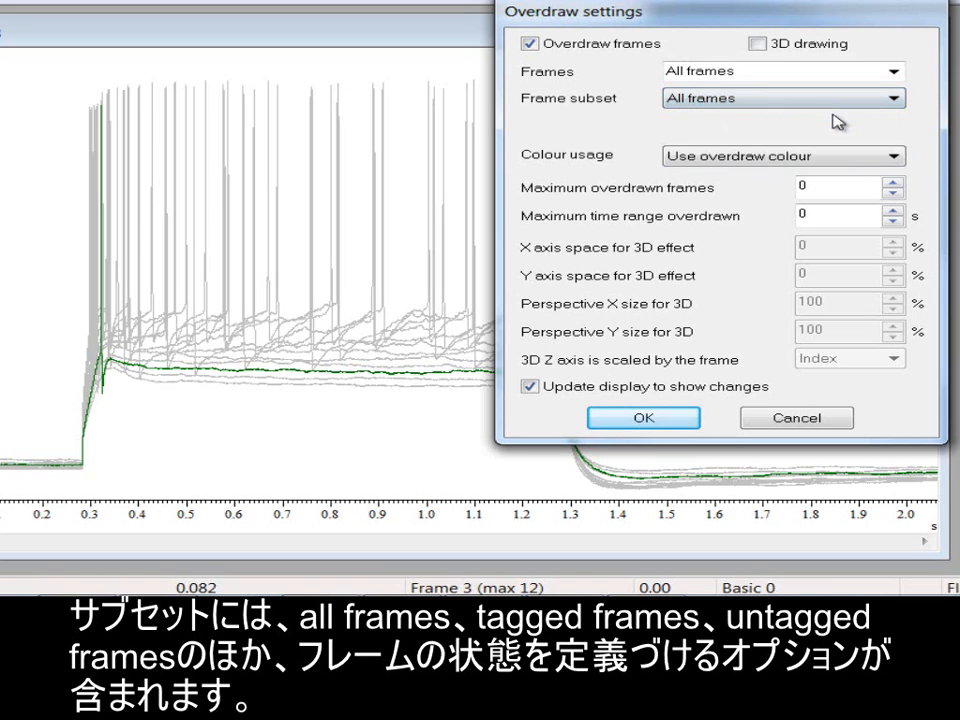
- Try the overdraw colour usages colour cycling, half intensity, no colour variation and fade to background, and return to Use overdraw colour
{"action": "left_click", "coordinate": [820, 158]}
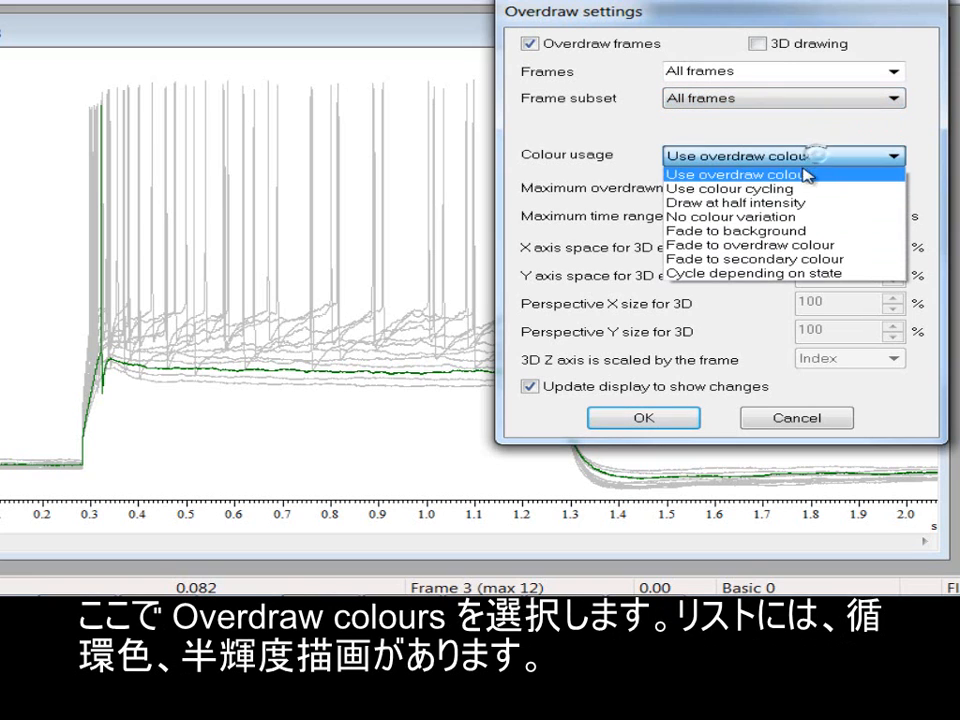
{"action": "left_click", "coordinate": [800, 189]}
{"action": "left_click", "coordinate": [722, 157]}
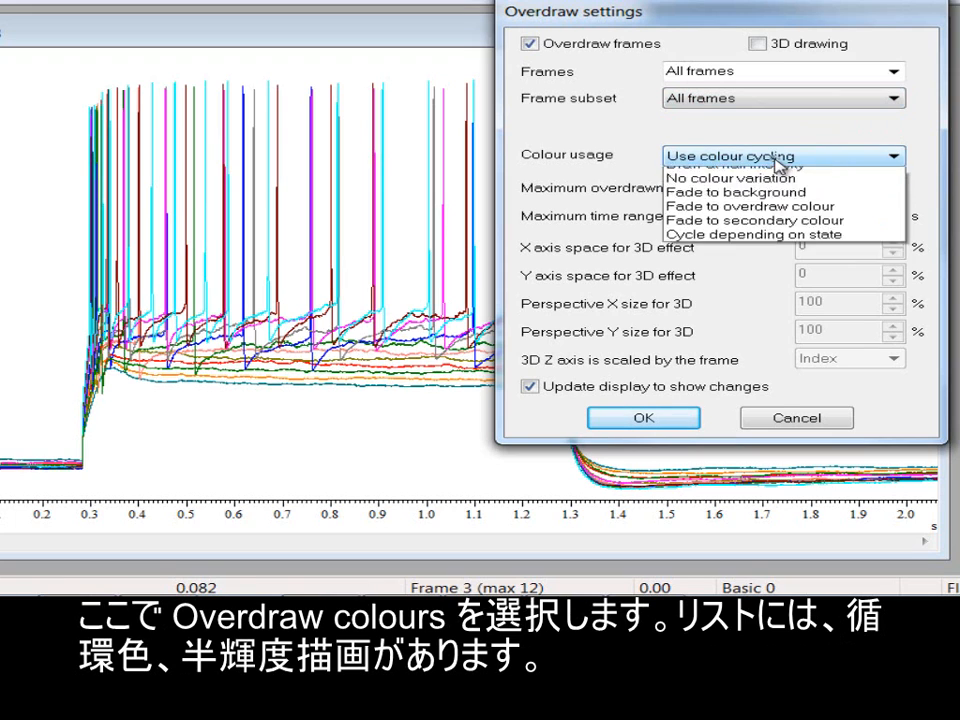
{"action": "left_click", "coordinate": [760, 204]}
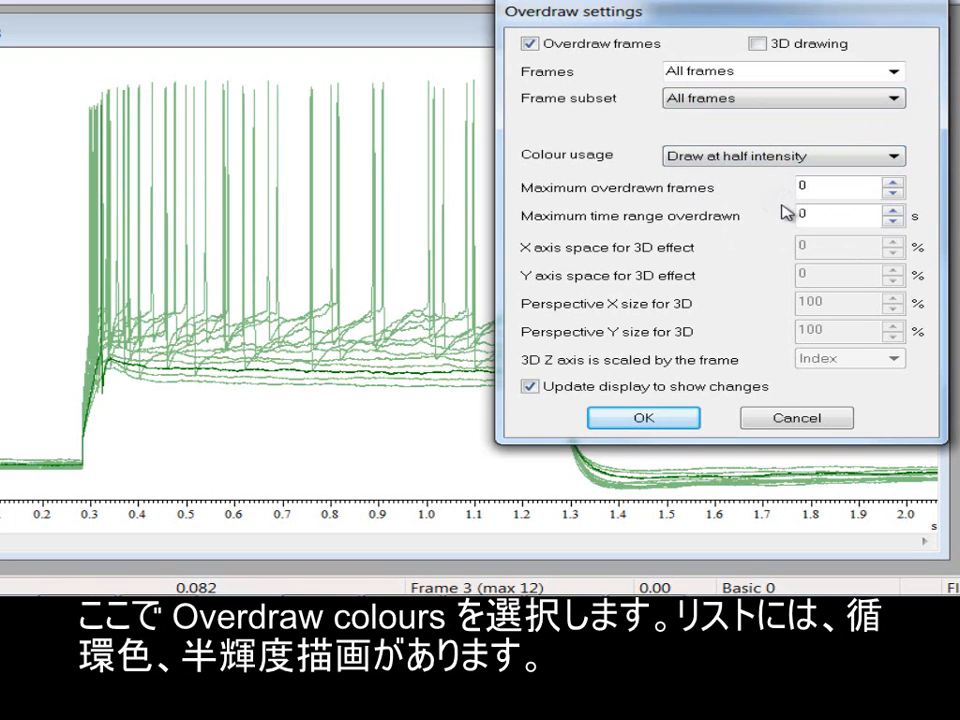
{"action": "left_click", "coordinate": [766, 157]}
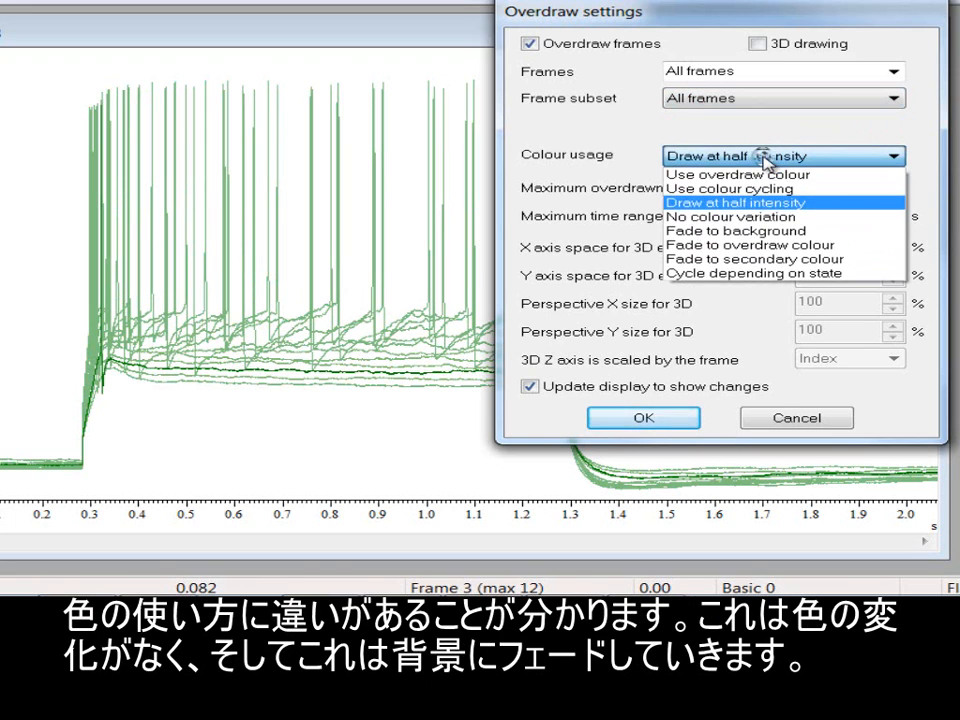
{"action": "left_click", "coordinate": [770, 219]}
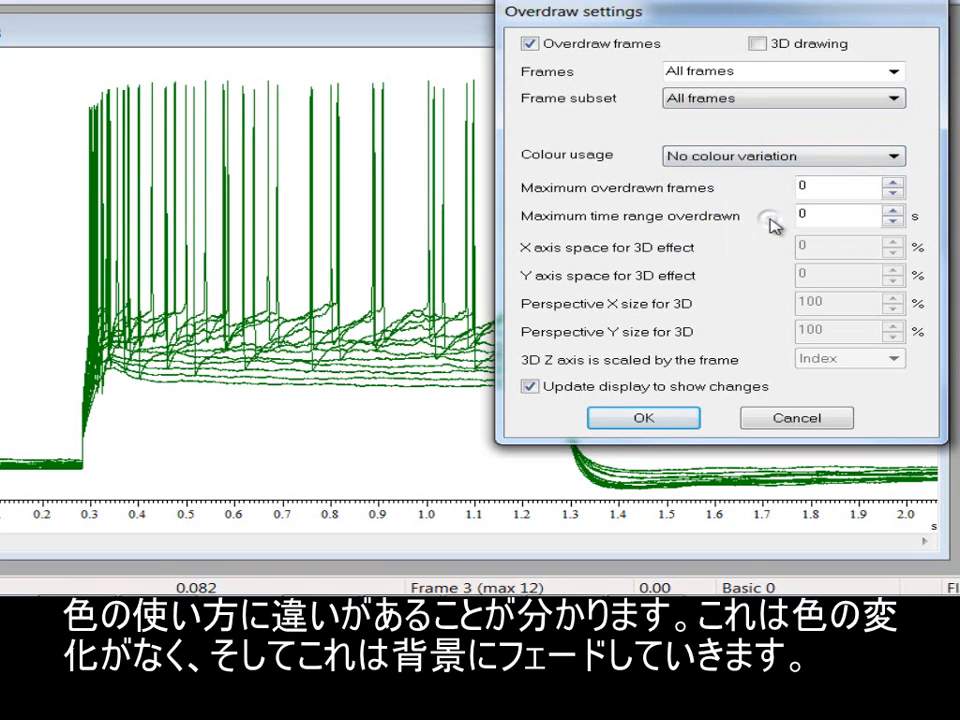
{"action": "left_click", "coordinate": [754, 157]}
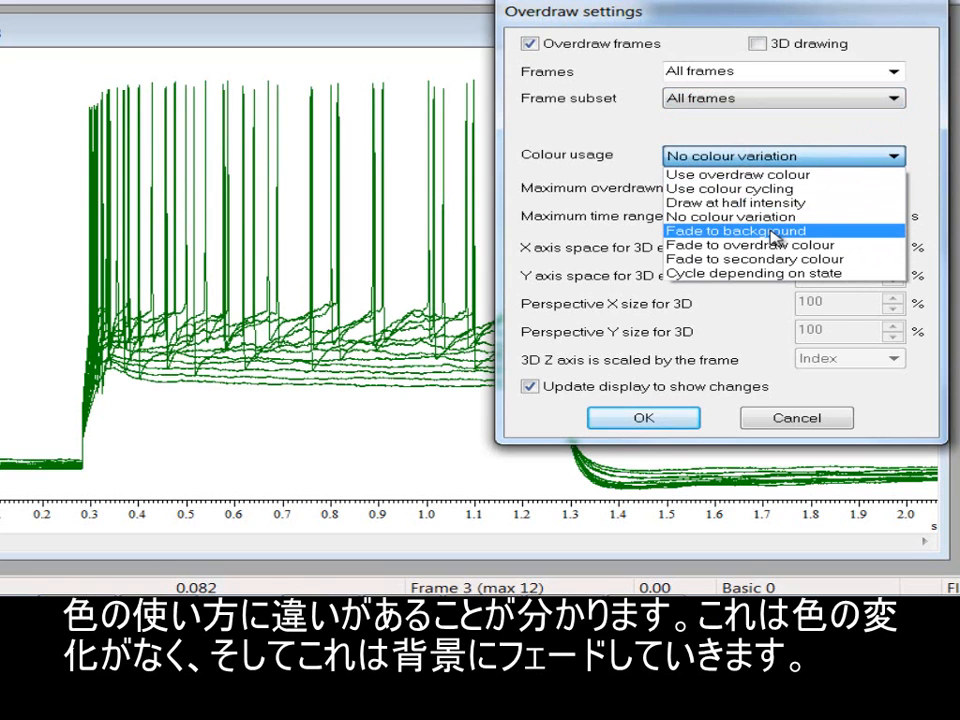
{"action": "left_click", "coordinate": [773, 231]}
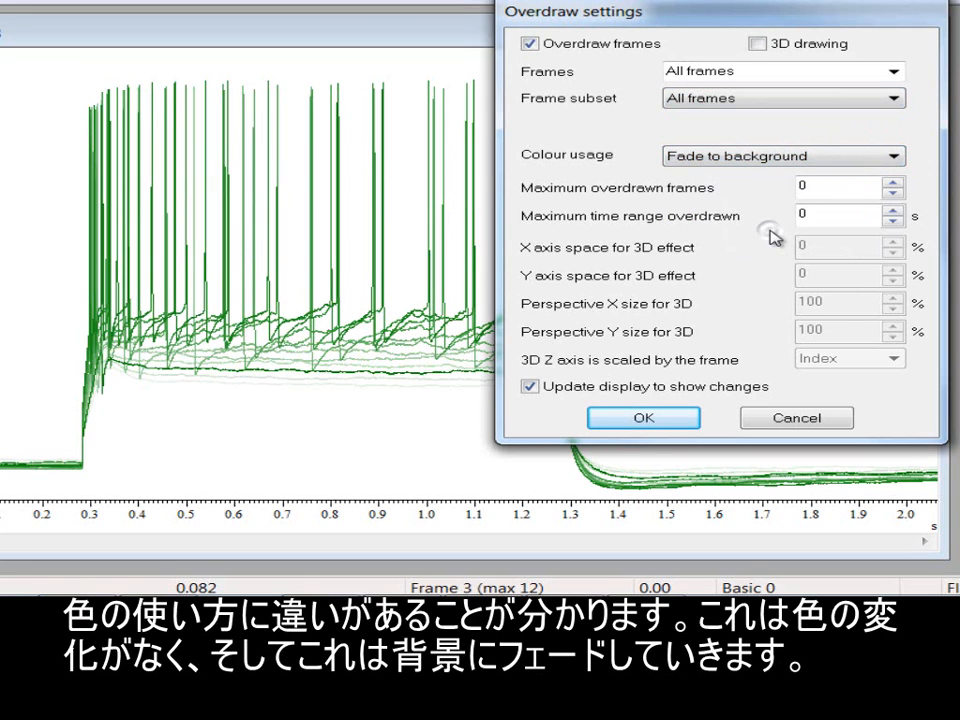
{"action": "left_click", "coordinate": [792, 160]}
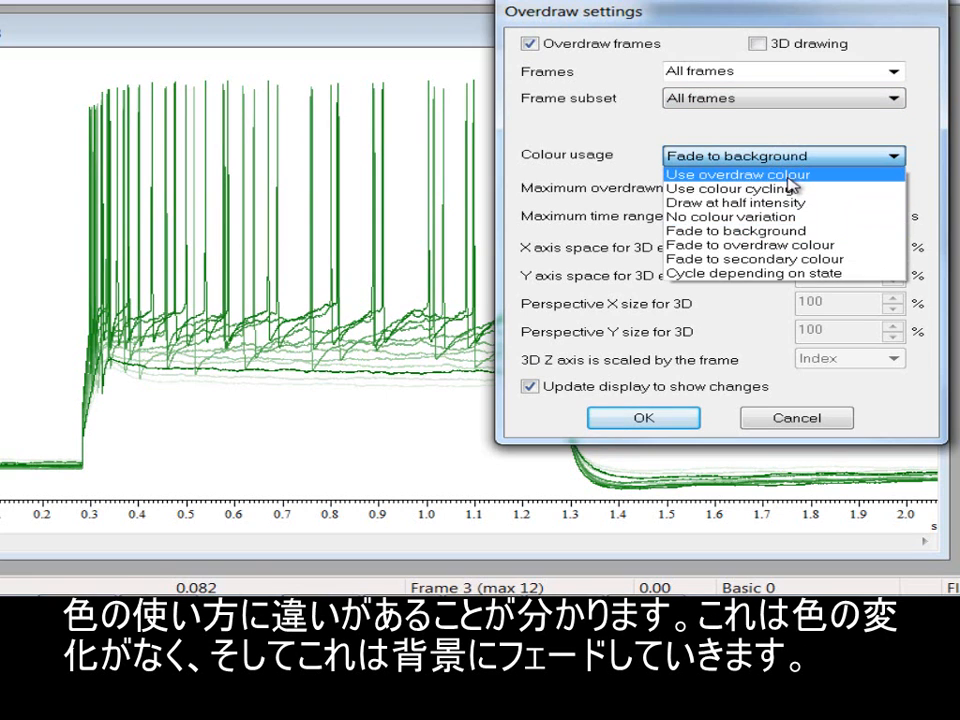
{"action": "left_click", "coordinate": [781, 177]}
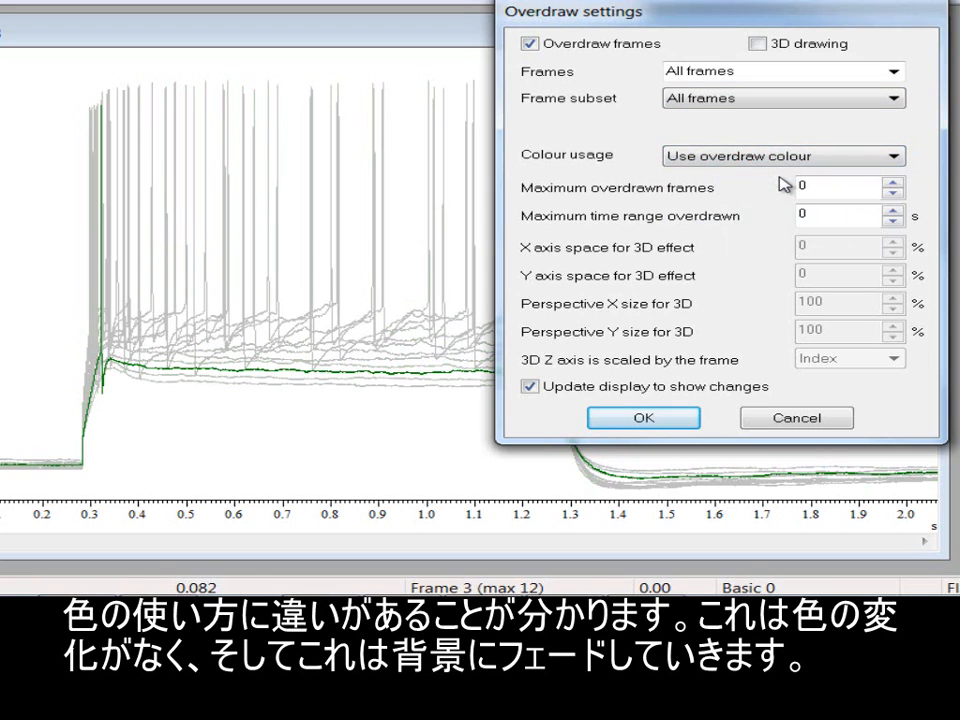
- Try restricting the overdrawn frames to the Tagged frames subset and cancel the overdraw settings
{"action": "left_click", "coordinate": [783, 97]}
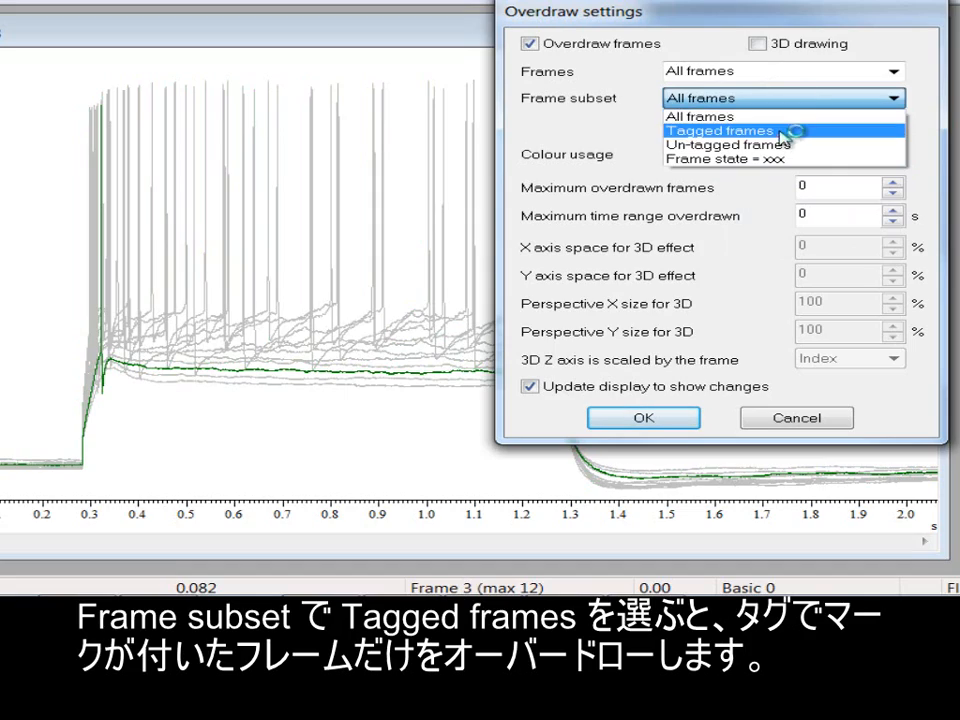
{"action": "left_click", "coordinate": [785, 128]}
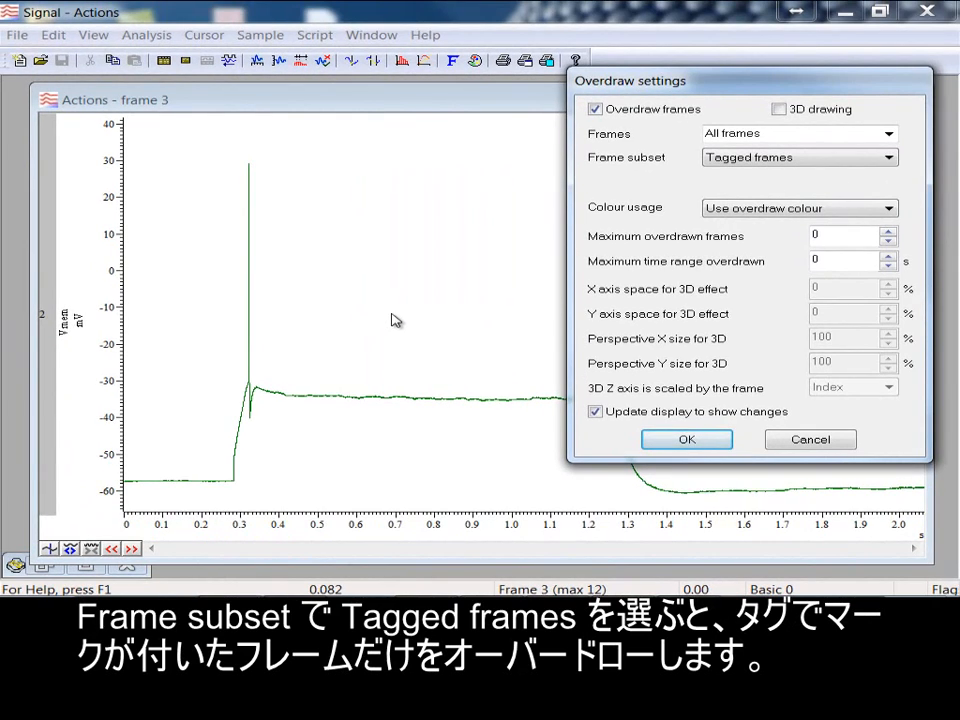
{"action": "left_click", "coordinate": [810, 440]}
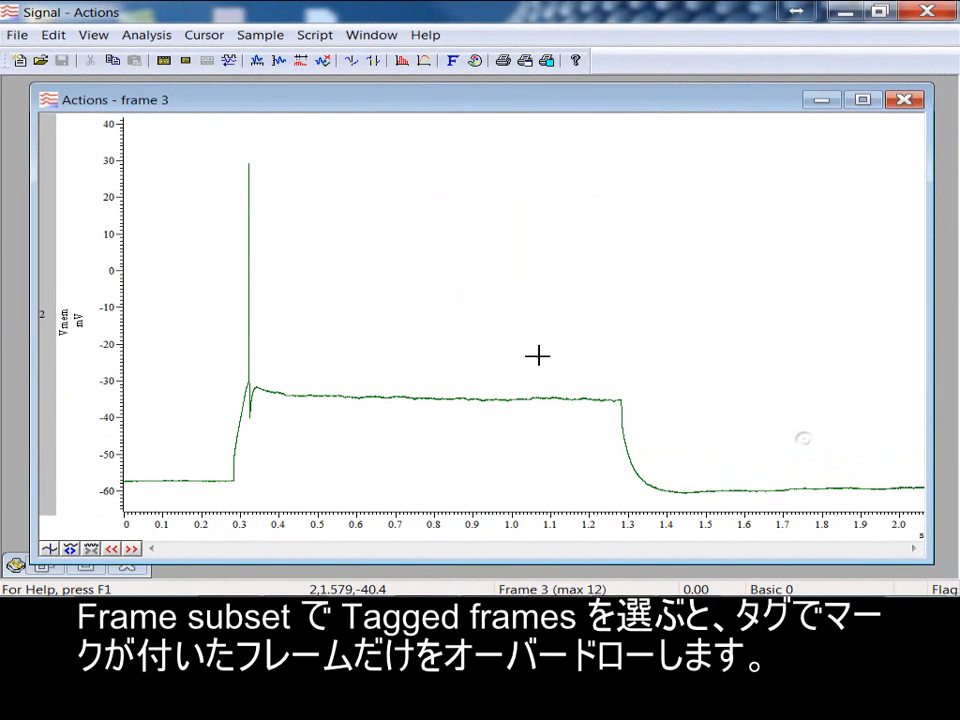
- Tag frames 3, 5 and 8 of the Actions file and move on to frame 9
{"action": "key", "text": "ctrl+t"}
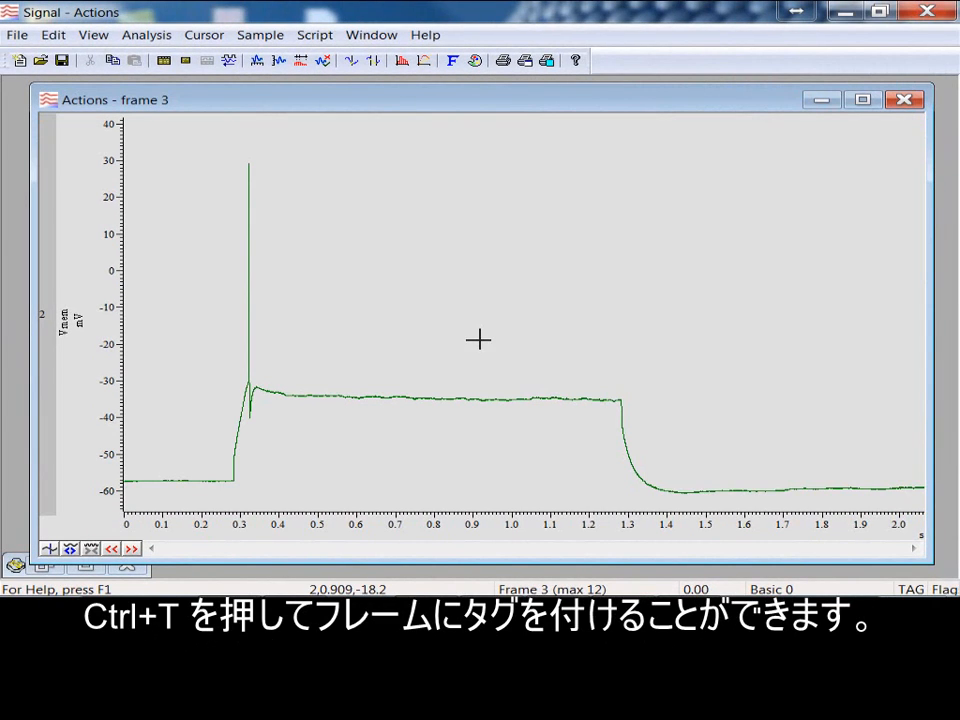
{"action": "left_click", "coordinate": [132, 549]}
{"action": "left_click", "coordinate": [132, 549]}
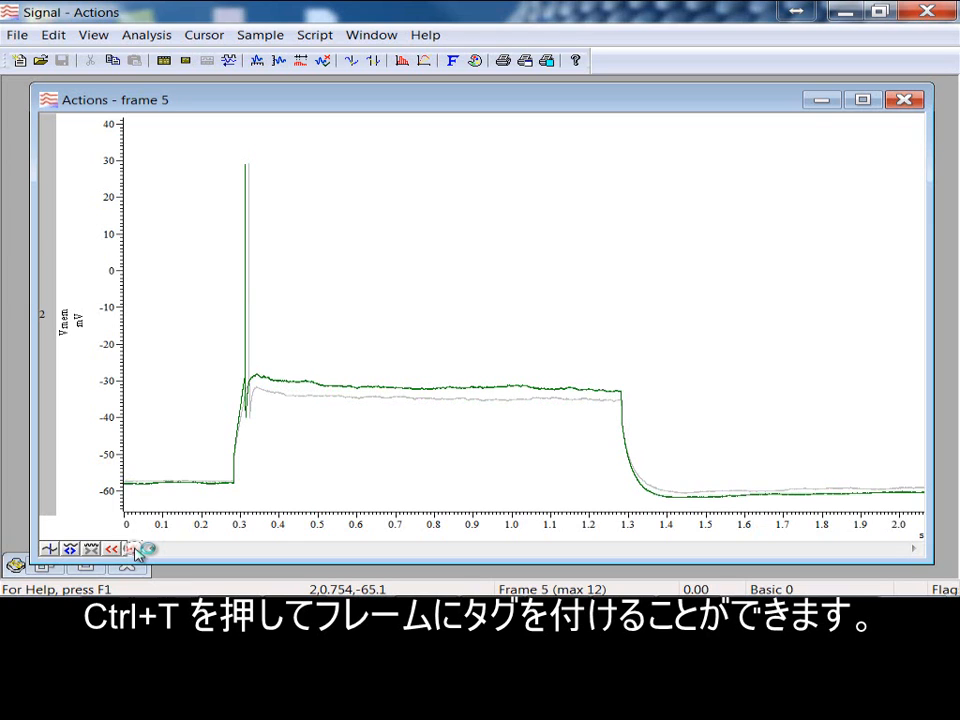
{"action": "key", "text": "ctrl+t"}
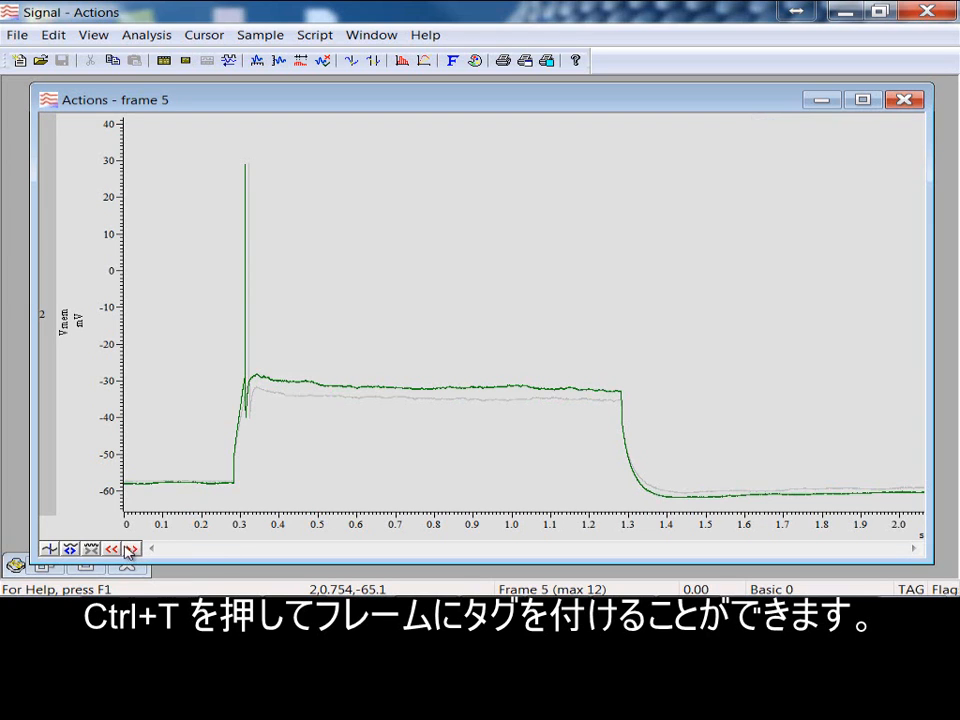
{"action": "left_click", "coordinate": [132, 549]}
{"action": "left_click", "coordinate": [132, 549]}
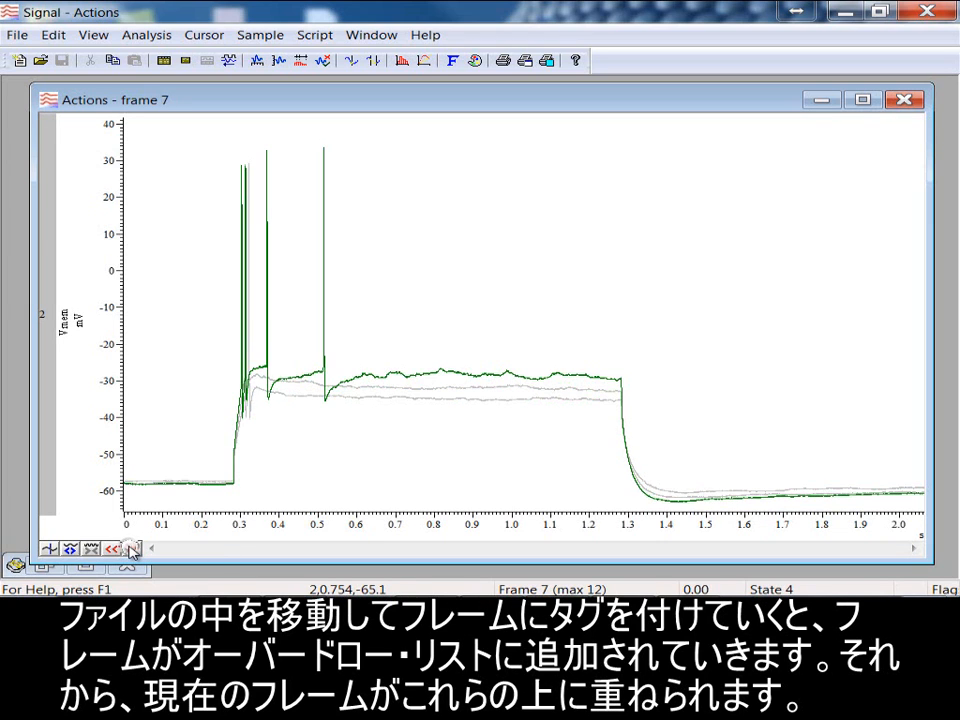
{"action": "left_click", "coordinate": [132, 549]}
{"action": "key", "text": "ctrl+t"}
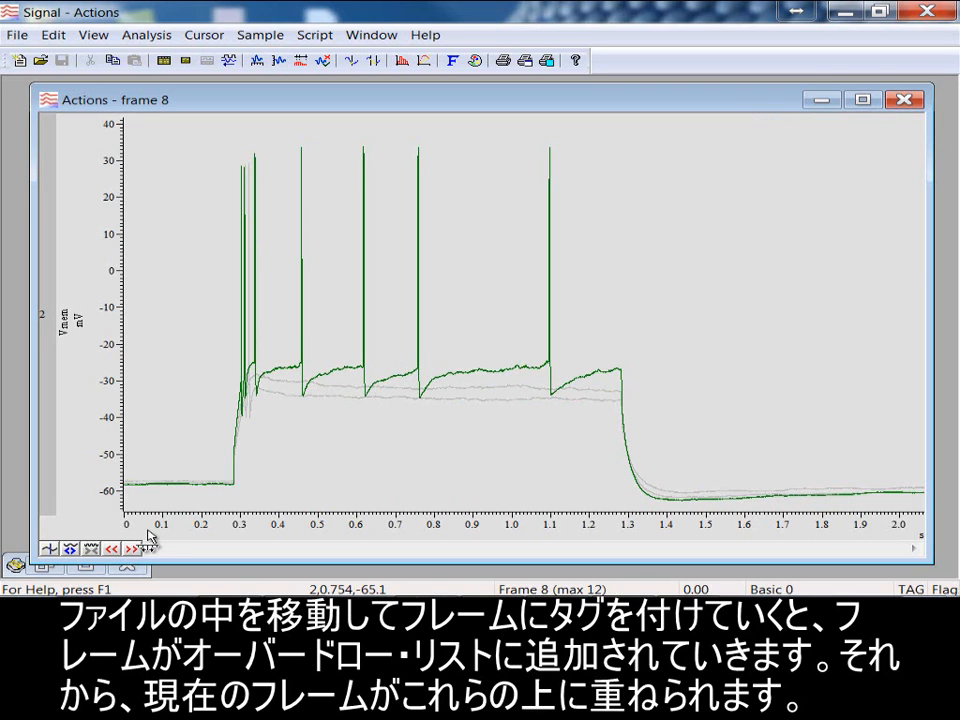
{"action": "left_click", "coordinate": [132, 549]}
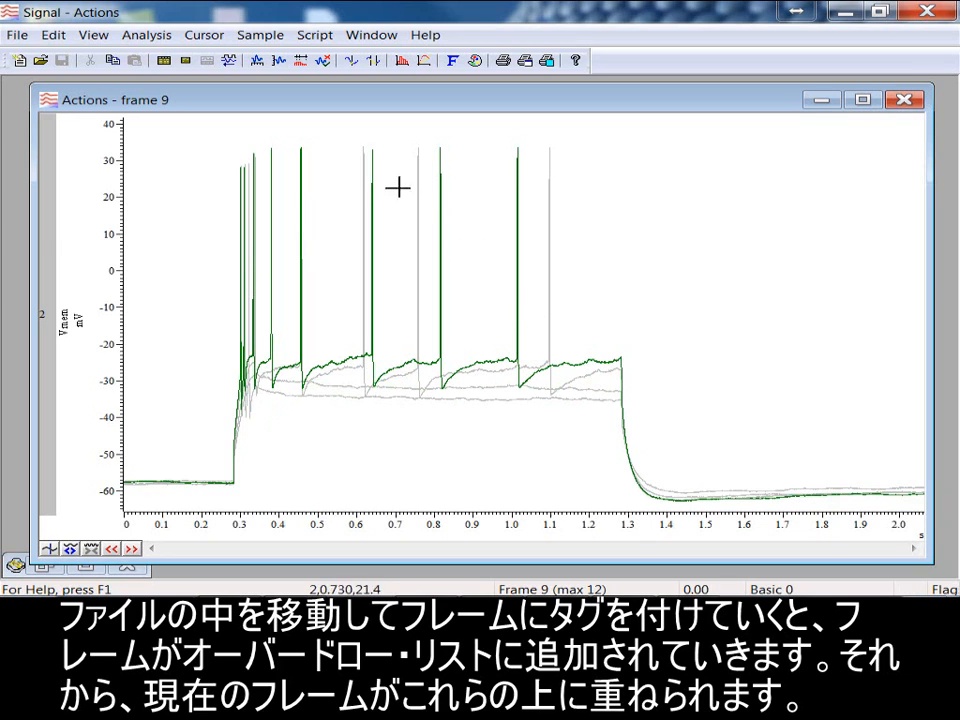
- Switch the frame subset in the overdraw settings to Un-tagged frames
{"action": "right_click", "coordinate": [228, 153]}
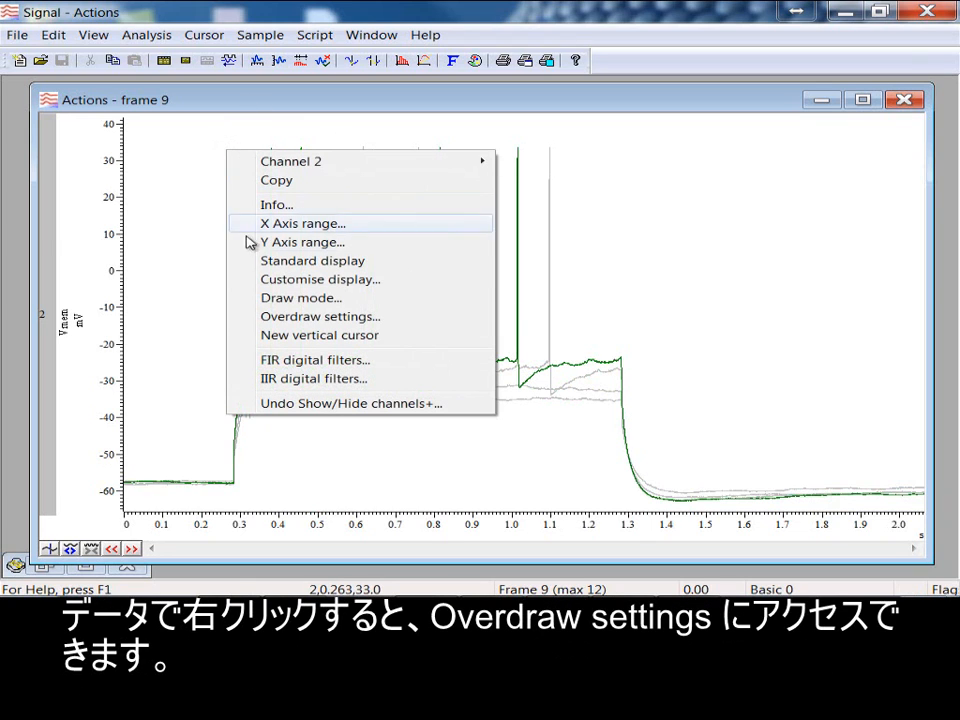
{"action": "left_click", "coordinate": [430, 327]}
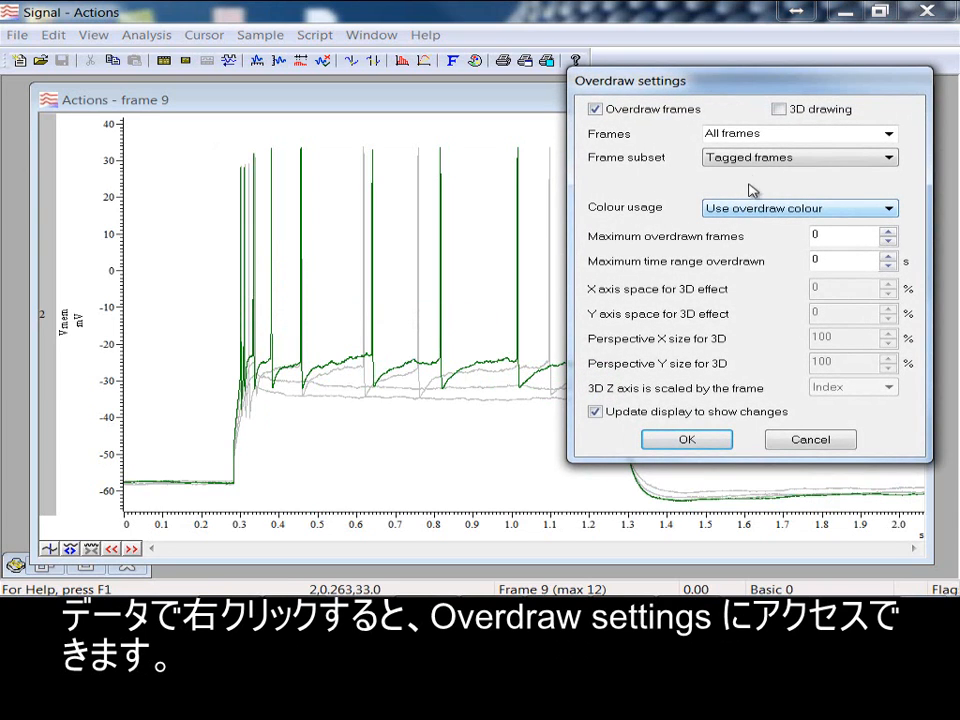
{"action": "left_click", "coordinate": [750, 158]}
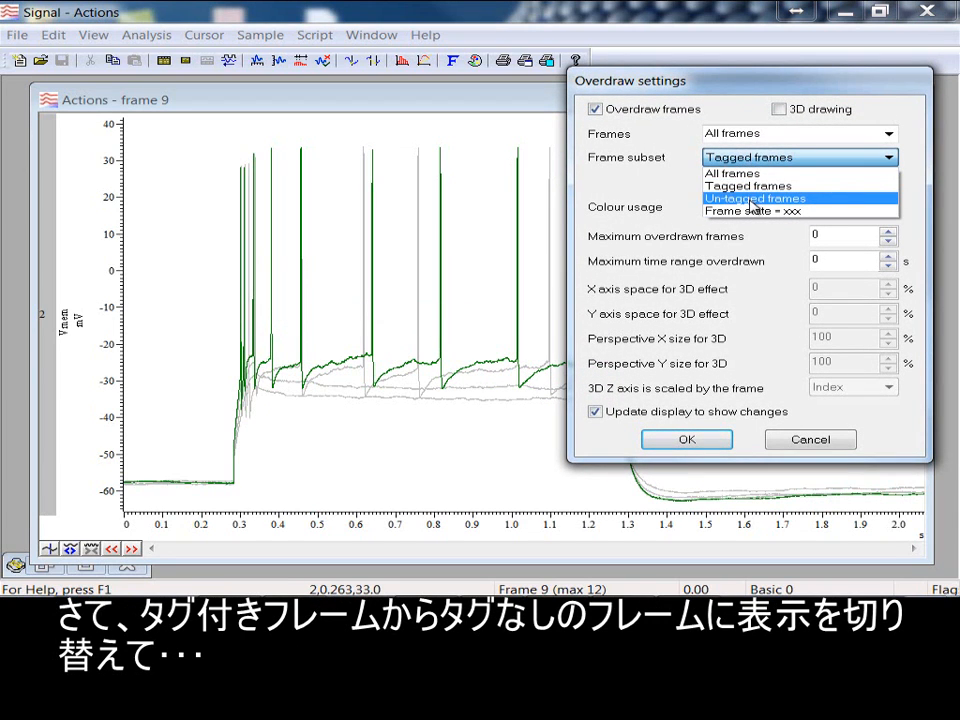
{"action": "left_click", "coordinate": [752, 198]}
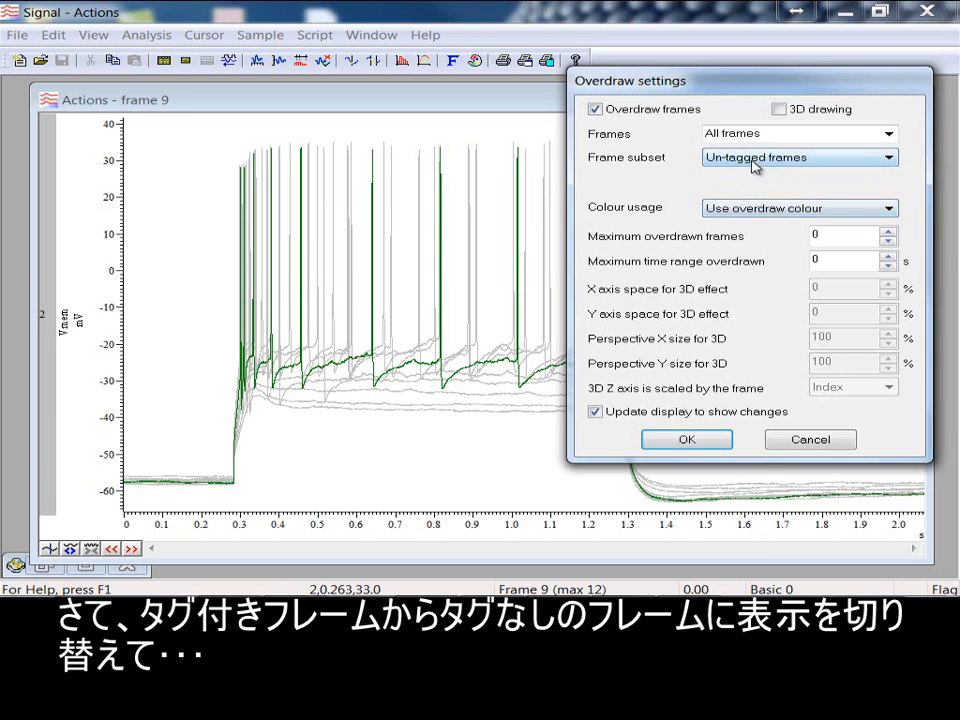
- Overdraw only the frames whose frame state equals 4 and apply the overdraw settings
{"action": "left_click", "coordinate": [752, 161]}
{"action": "left_click", "coordinate": [758, 212]}
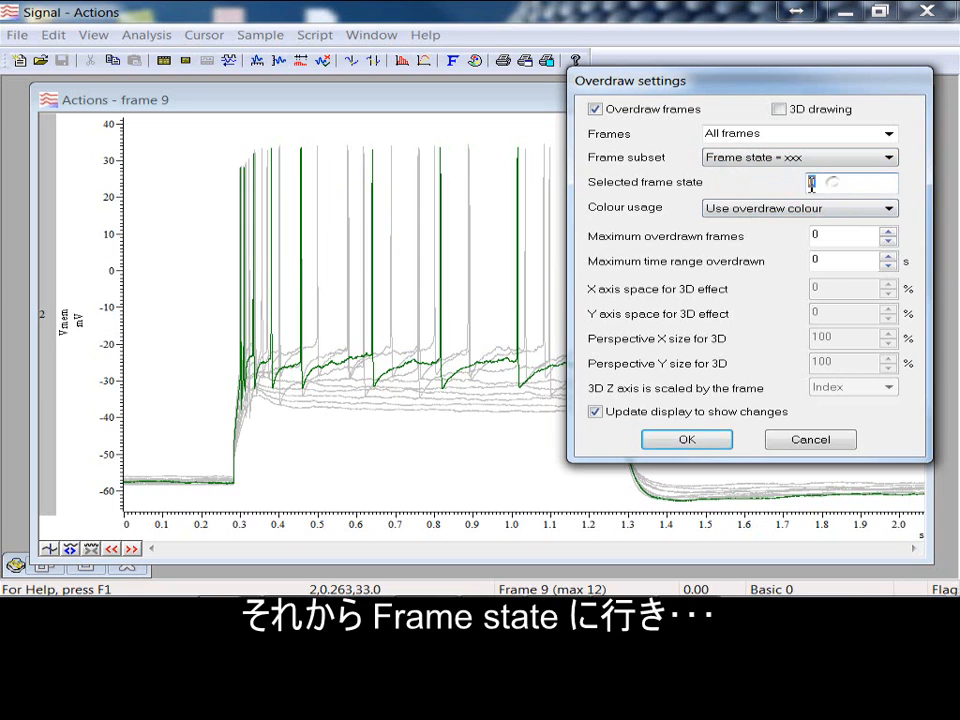
{"action": "type", "text": "4"}
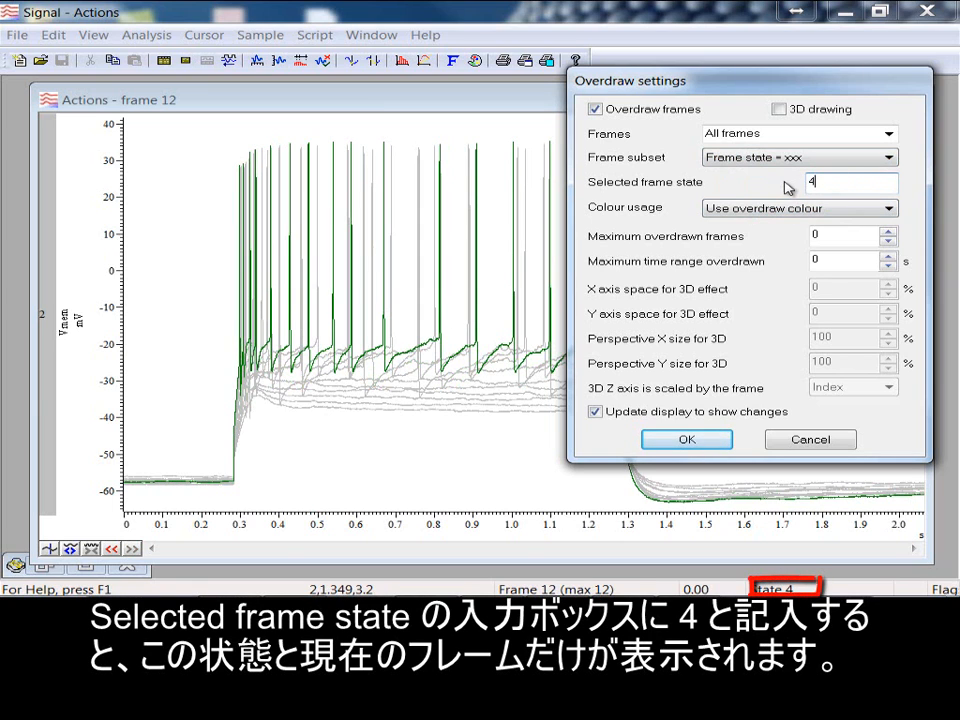
{"action": "left_click", "coordinate": [700, 440]}
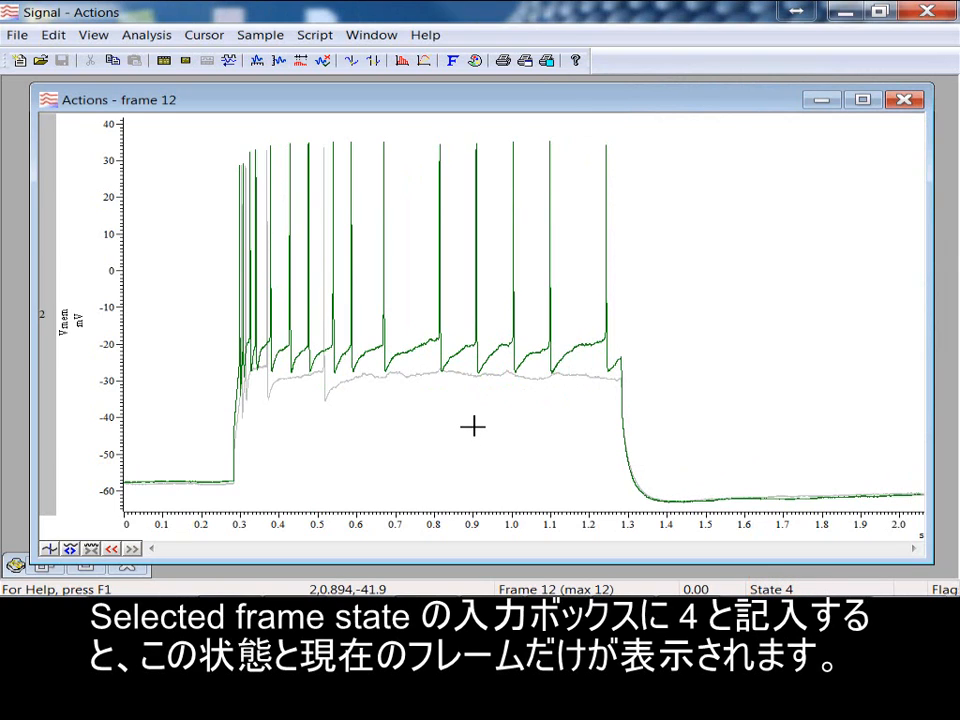
- Set the overdrawn frame subset back to All frames and enable 3D drawing in the overdraw settings
{"action": "right_click", "coordinate": [652, 312]}
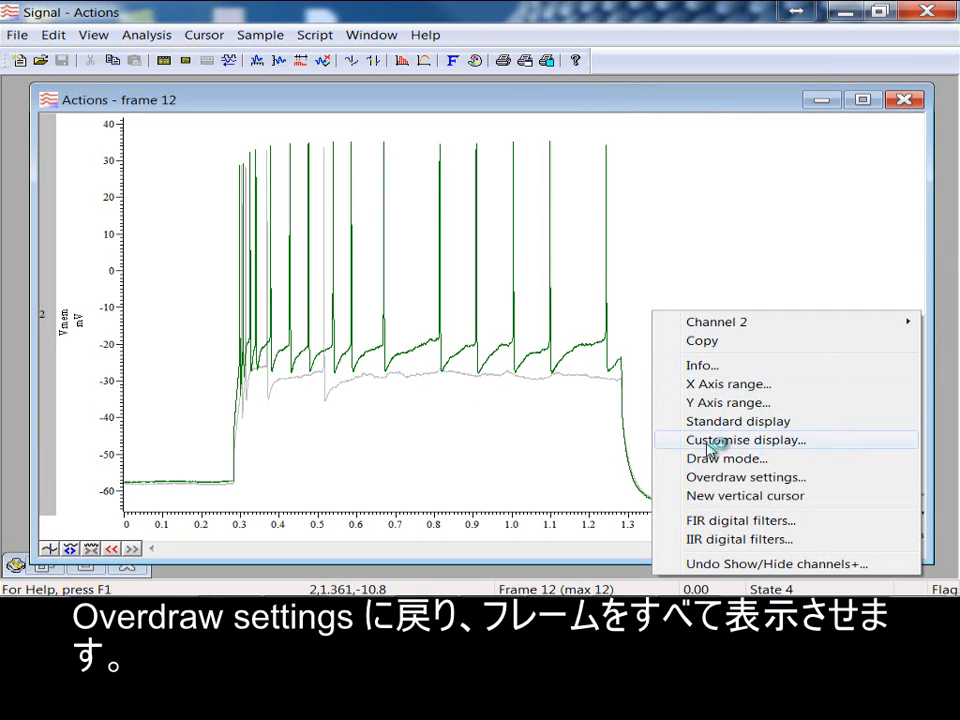
{"action": "left_click", "coordinate": [718, 477]}
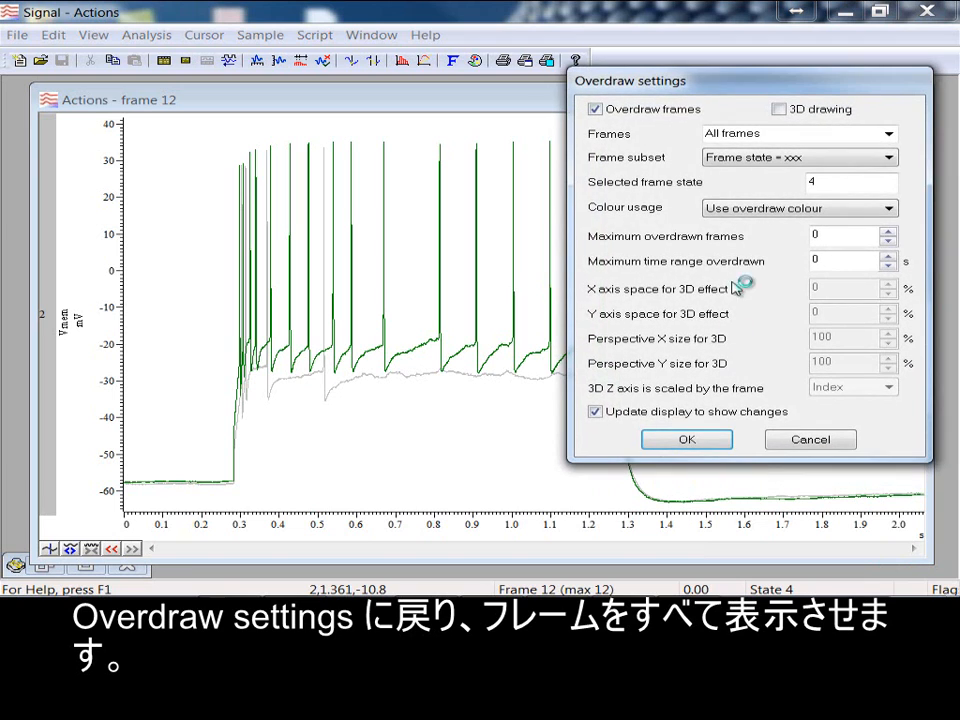
{"action": "left_click", "coordinate": [768, 162]}
{"action": "left_click", "coordinate": [770, 175]}
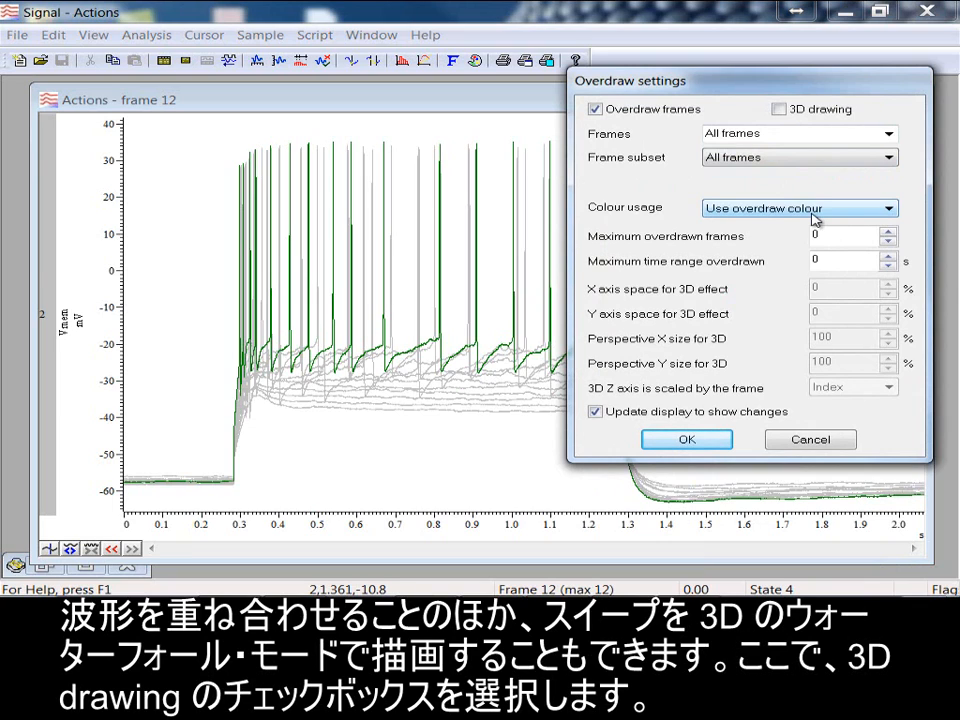
{"action": "left_click", "coordinate": [786, 110]}
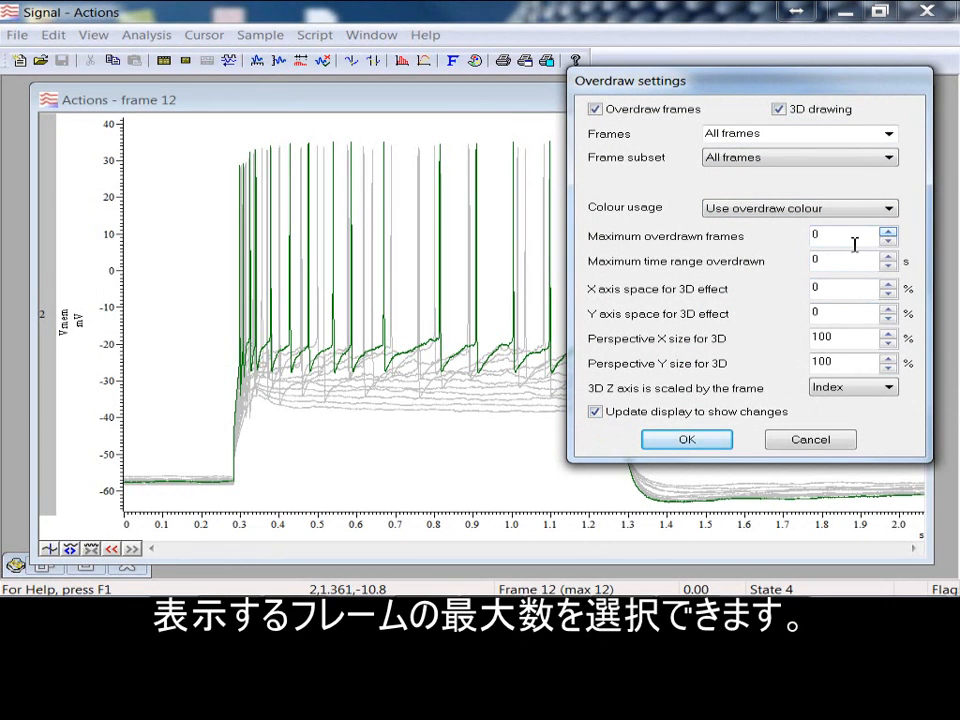
- Try limiting the maximum overdrawn frames to 5 and reset the limit to 0
{"action": "left_click", "coordinate": [887, 232]}
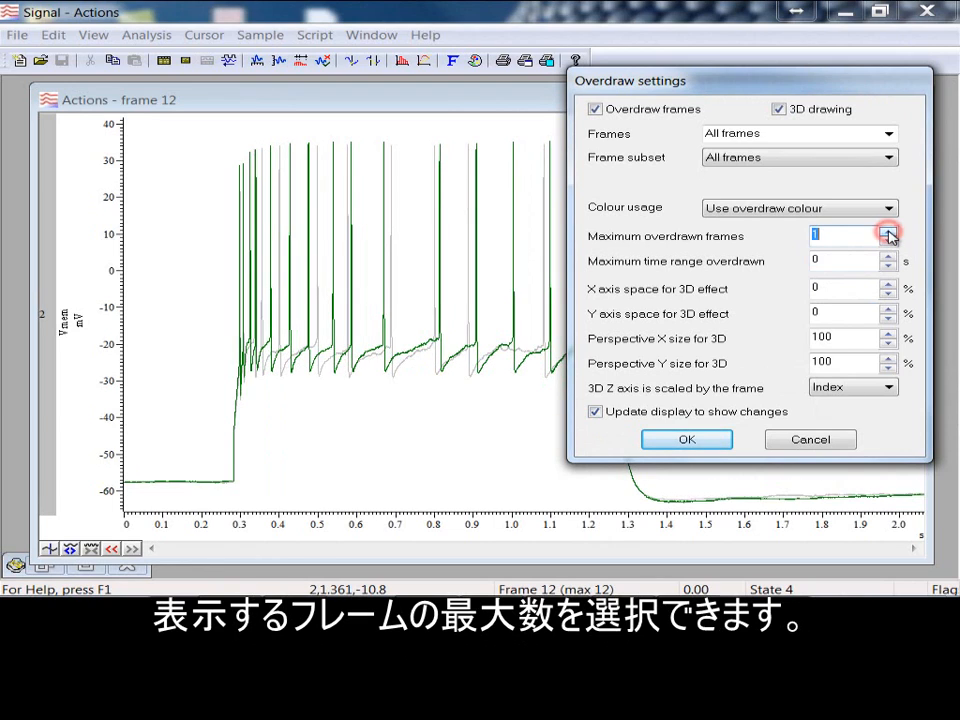
{"action": "left_click", "coordinate": [888, 232]}
{"action": "left_click", "coordinate": [888, 232]}
{"action": "left_click", "coordinate": [888, 232]}
{"action": "left_click", "coordinate": [888, 232]}
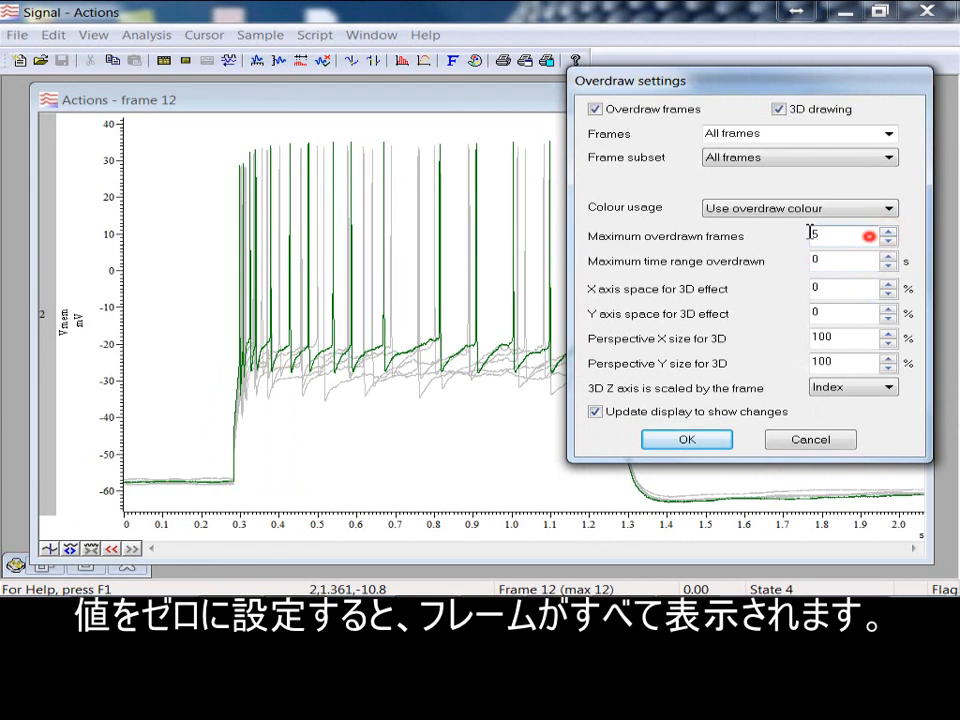
{"action": "type", "text": "0"}
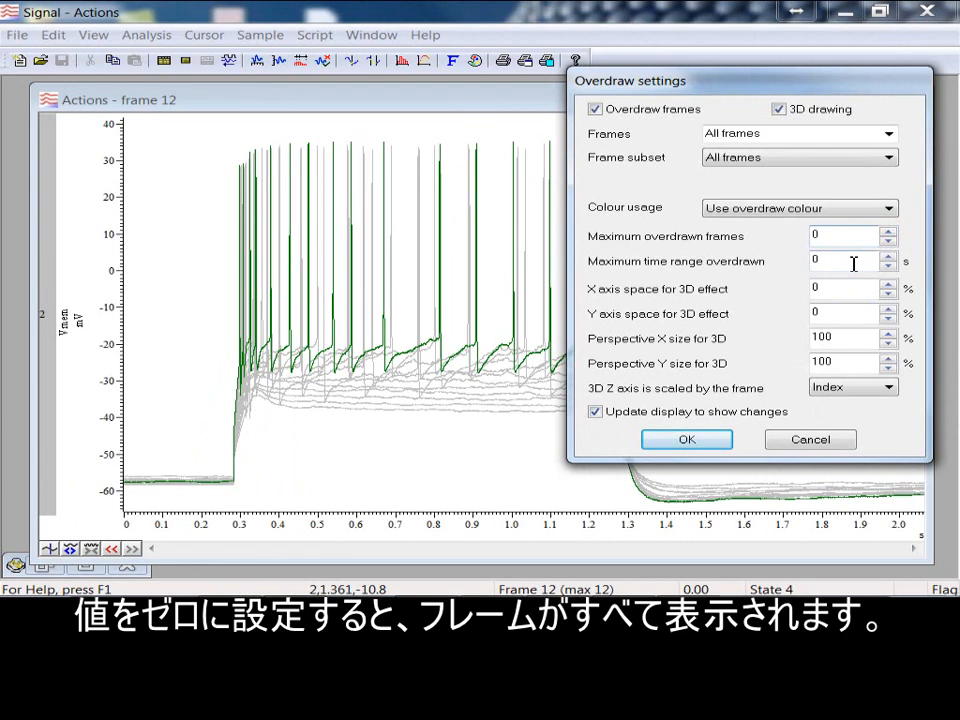
- Try a maximum overdrawn time range of 1 s and reset it to 0
{"action": "left_click", "coordinate": [855, 263]}
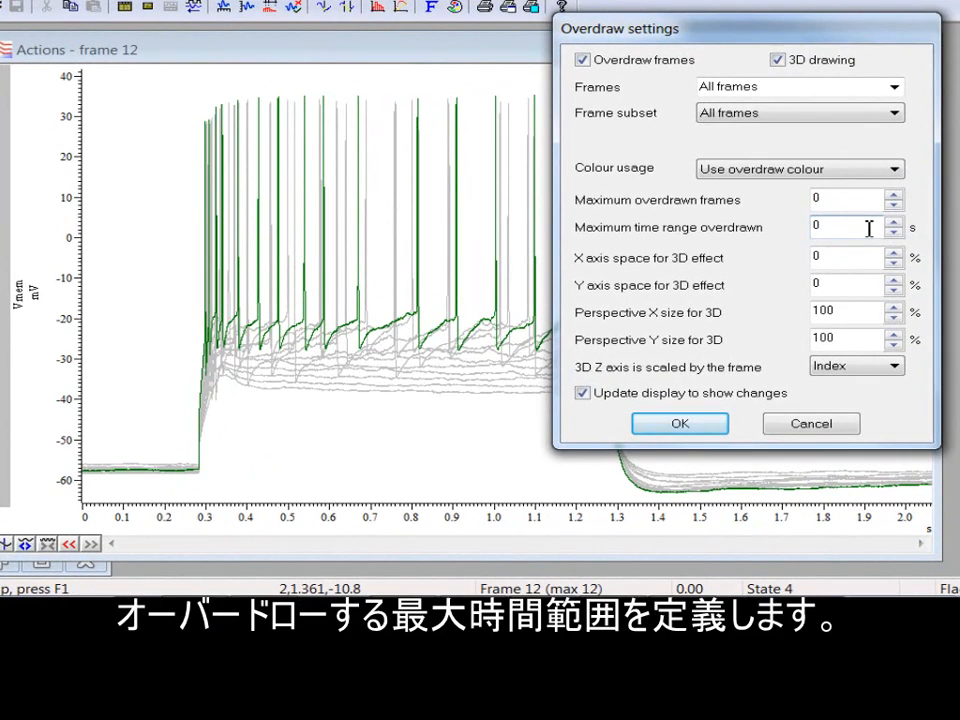
{"action": "double_click", "coordinate": [868, 228]}
{"action": "type", "text": "1"}
{"action": "double_click", "coordinate": [836, 228]}
{"action": "type", "text": "0"}
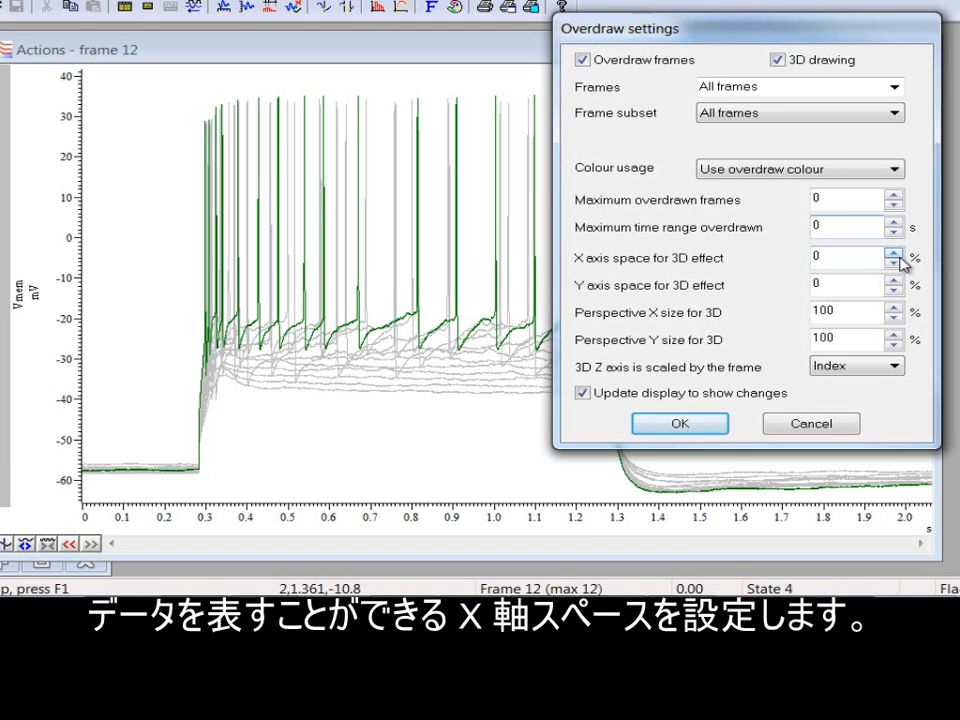
- Set the X axis space for the 3D effect to 13%
{"action": "left_click", "coordinate": [894, 254]}
{"action": "left_click", "coordinate": [894, 255]}
{"action": "left_click", "coordinate": [894, 255]}
{"action": "left_click", "coordinate": [894, 255]}
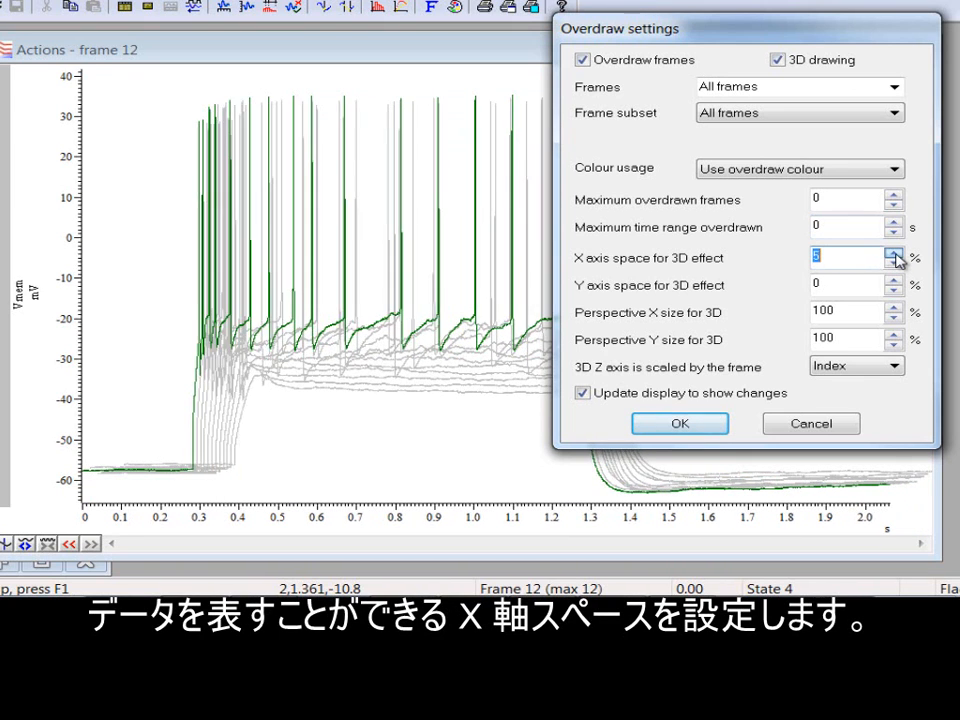
{"action": "left_click", "coordinate": [894, 255]}
{"action": "left_click", "coordinate": [894, 254]}
{"action": "left_click", "coordinate": [894, 254]}
{"action": "left_click", "coordinate": [894, 254]}
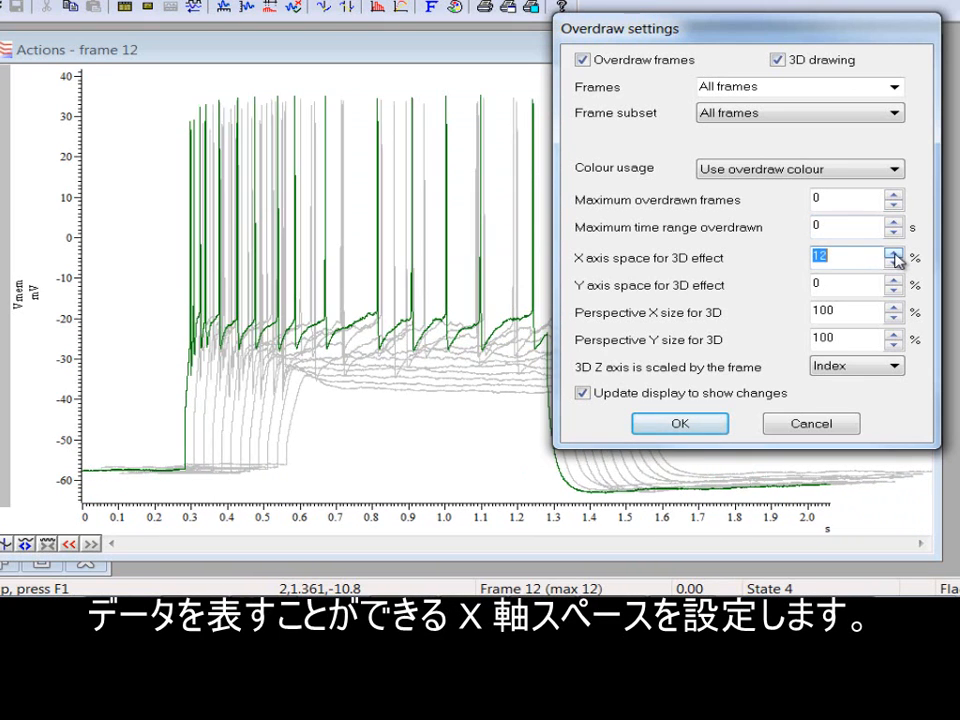
{"action": "left_click", "coordinate": [894, 254]}
{"action": "left_click", "coordinate": [894, 254]}
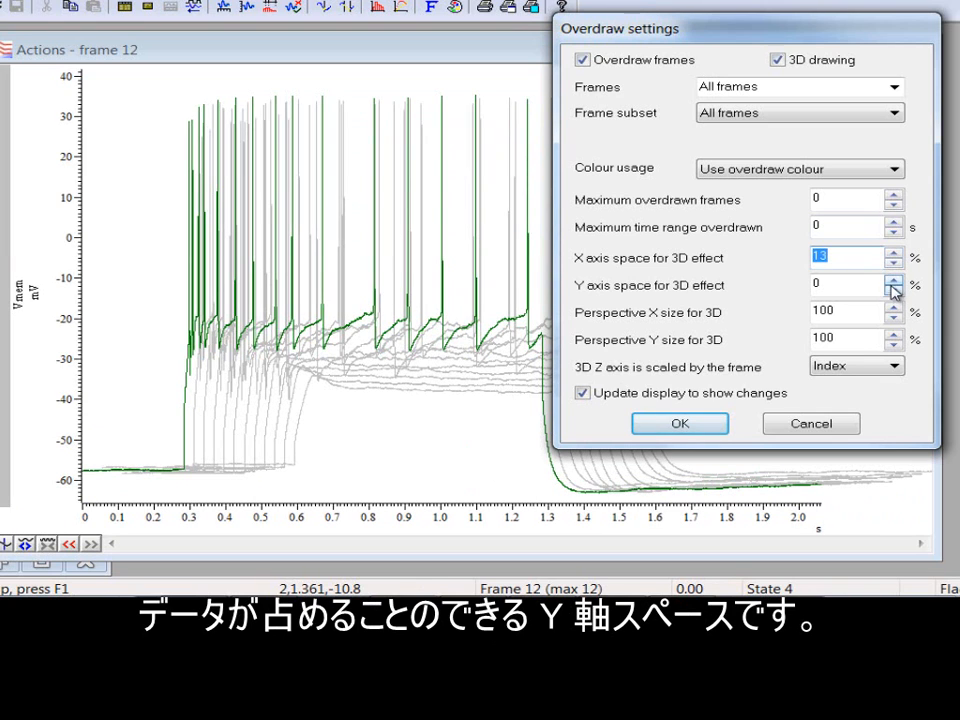
- Set the Y axis space for the 3D effect to 16%
{"action": "left_click", "coordinate": [894, 282]}
{"action": "left_click", "coordinate": [894, 282]}
{"action": "left_click", "coordinate": [894, 282]}
{"action": "left_click", "coordinate": [894, 282]}
{"action": "left_click", "coordinate": [894, 282]}
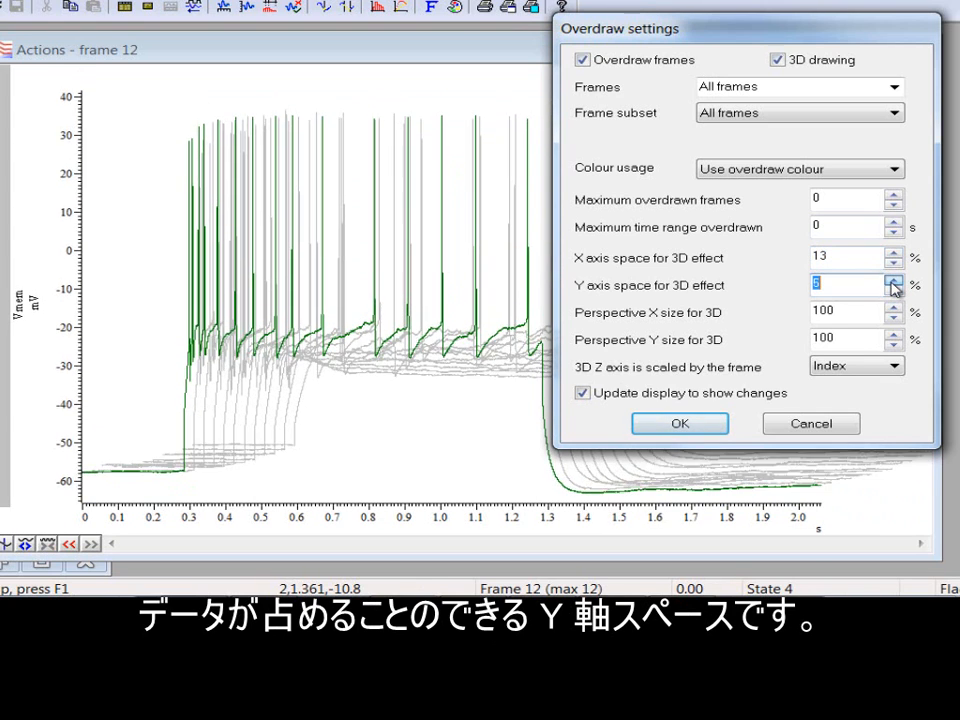
{"action": "left_click", "coordinate": [894, 282]}
{"action": "left_click", "coordinate": [894, 282]}
{"action": "left_click", "coordinate": [894, 282]}
{"action": "left_click", "coordinate": [894, 282]}
{"action": "left_click", "coordinate": [894, 282]}
{"action": "left_click", "coordinate": [894, 282]}
{"action": "left_click", "coordinate": [894, 282]}
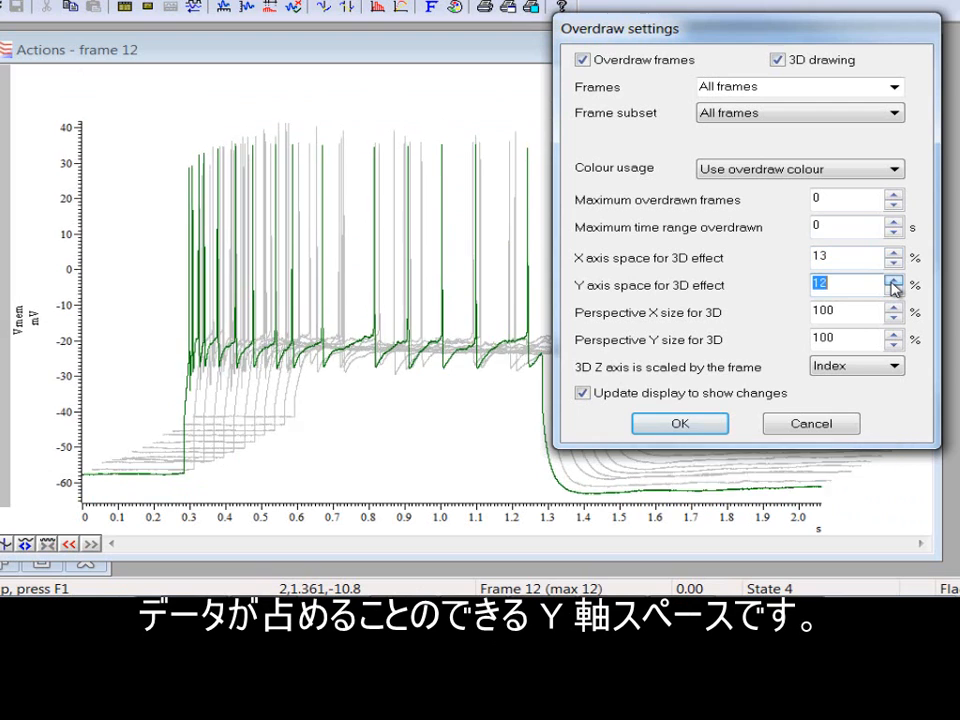
{"action": "left_click", "coordinate": [894, 282]}
{"action": "left_click", "coordinate": [894, 282]}
{"action": "left_click", "coordinate": [894, 282]}
{"action": "left_click", "coordinate": [894, 282]}
- Try reducing the perspective X size for 3D to 63% and return it to 100%
{"action": "left_click", "coordinate": [894, 309]}
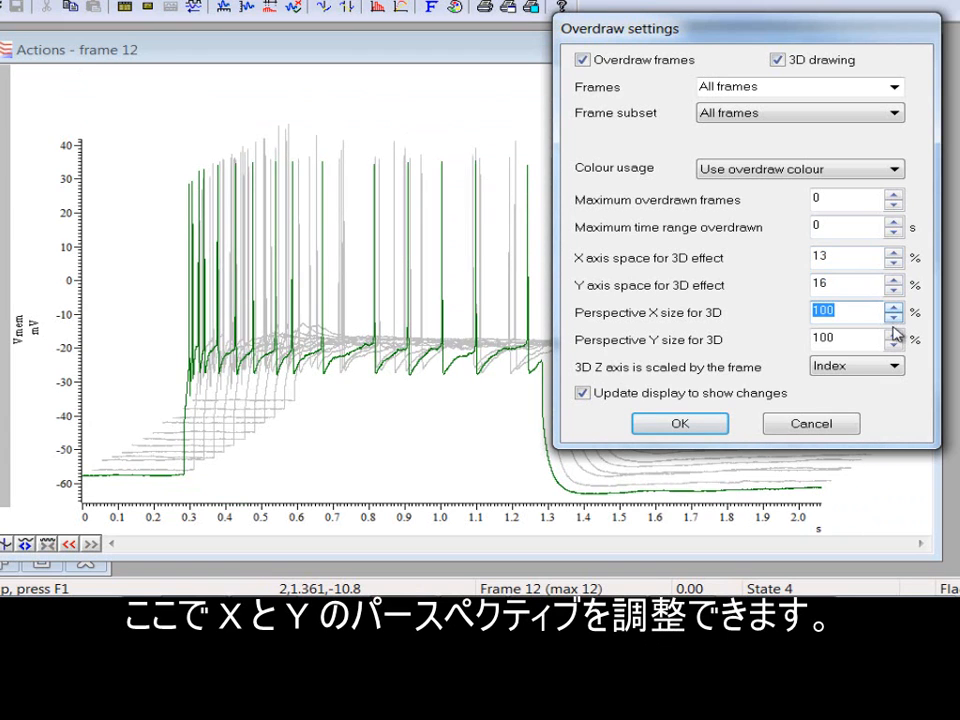
{"action": "left_click", "coordinate": [894, 319]}
{"action": "left_click", "coordinate": [894, 319]}
{"action": "left_click", "coordinate": [894, 319]}
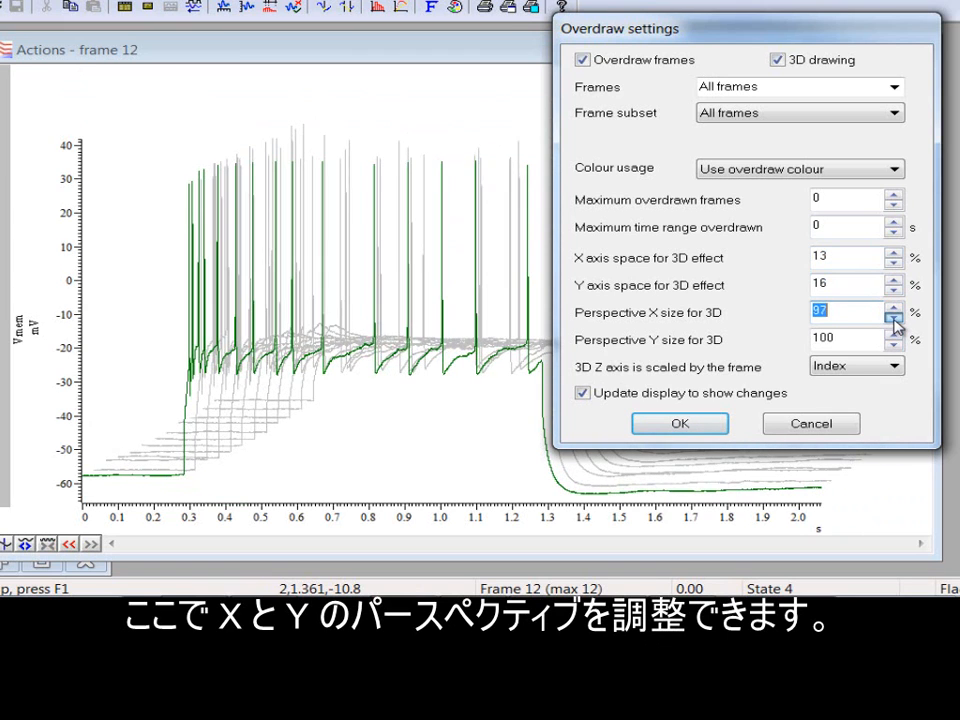
{"action": "left_click", "coordinate": [894, 319]}
{"action": "left_click", "coordinate": [894, 319]}
{"action": "left_click", "coordinate": [894, 319]}
{"action": "left_click", "coordinate": [894, 319]}
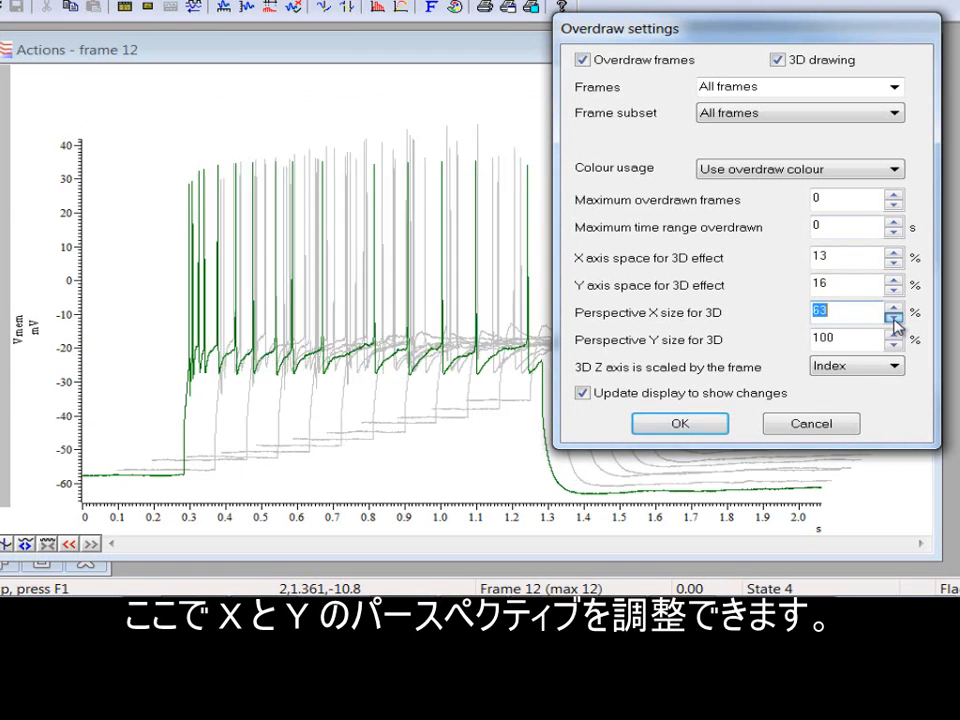
{"action": "left_click", "coordinate": [894, 319]}
{"action": "left_click", "coordinate": [894, 319]}
{"action": "left_click", "coordinate": [894, 317]}
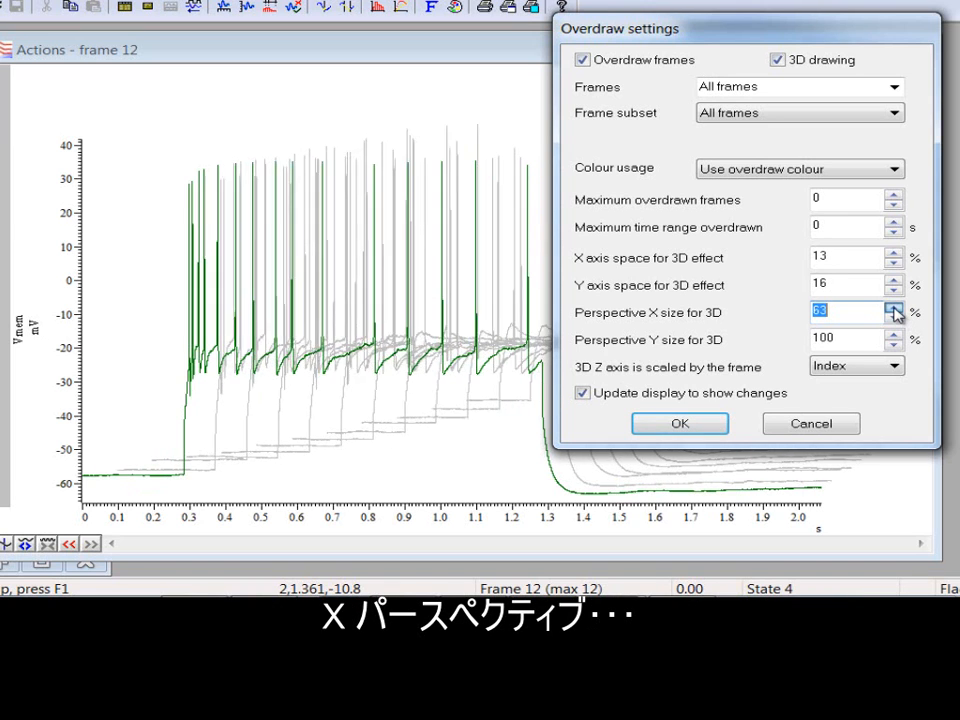
{"action": "left_click", "coordinate": [894, 317]}
{"action": "left_click", "coordinate": [894, 317]}
{"action": "left_click", "coordinate": [896, 310]}
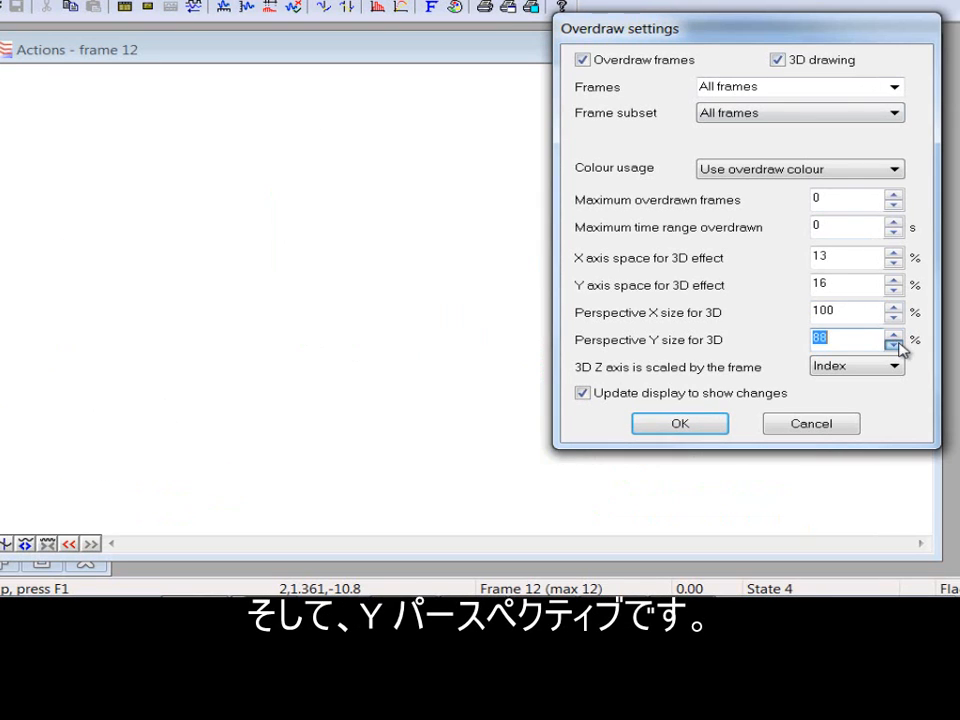
- Set the perspective Y size for 3D to 52% and the X axis space for the 3D effect to 0%
{"action": "left_click", "coordinate": [896, 345]}
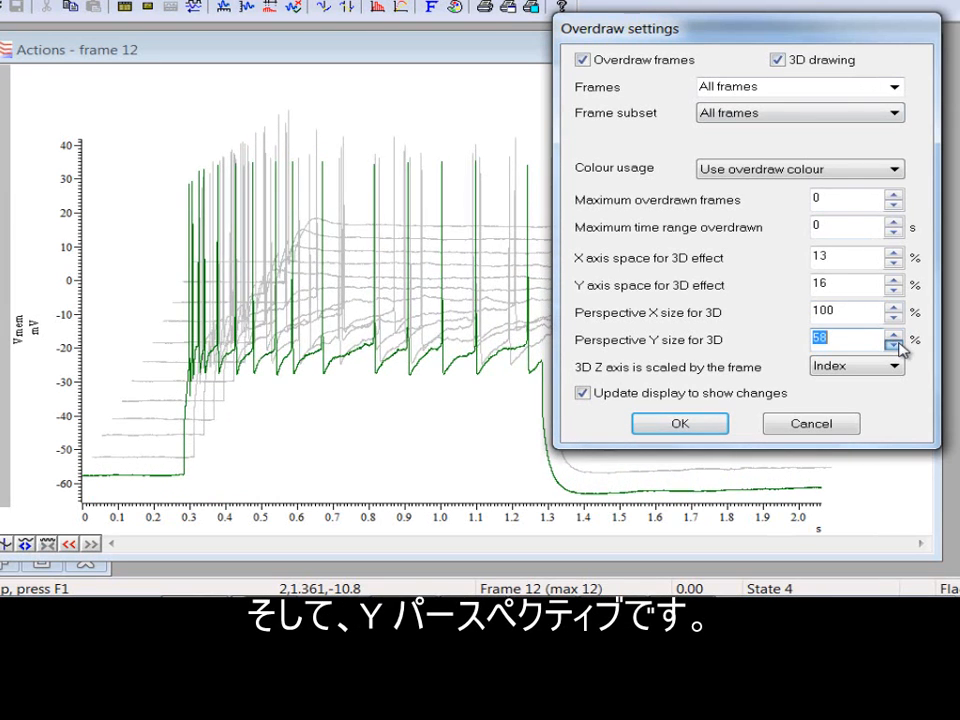
{"action": "left_click", "coordinate": [893, 344]}
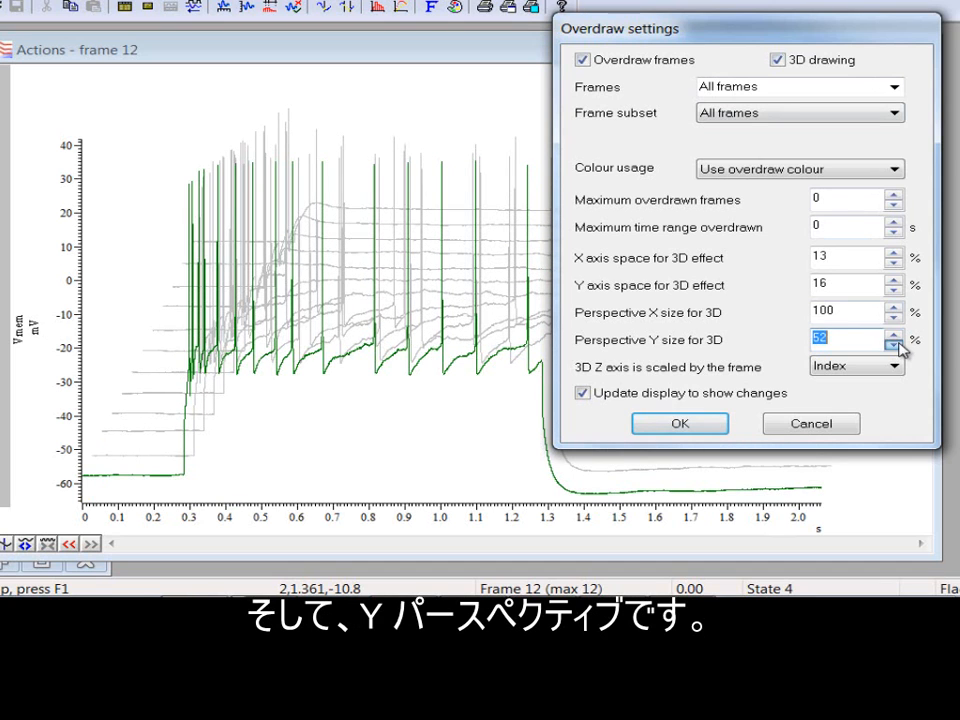
{"action": "left_click", "coordinate": [893, 254]}
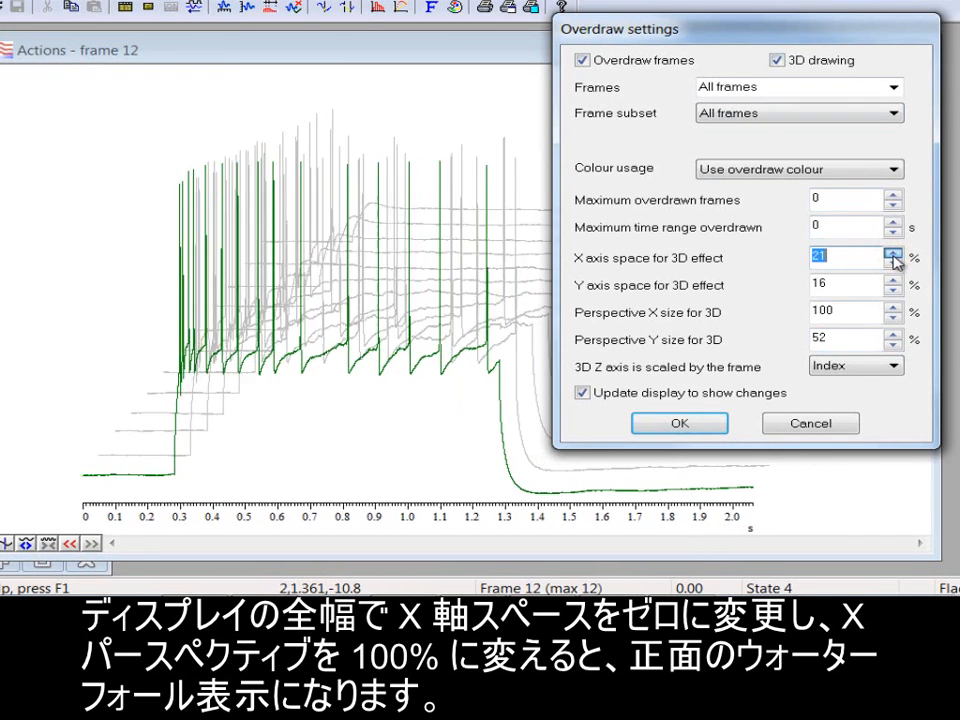
{"action": "left_click", "coordinate": [893, 262]}
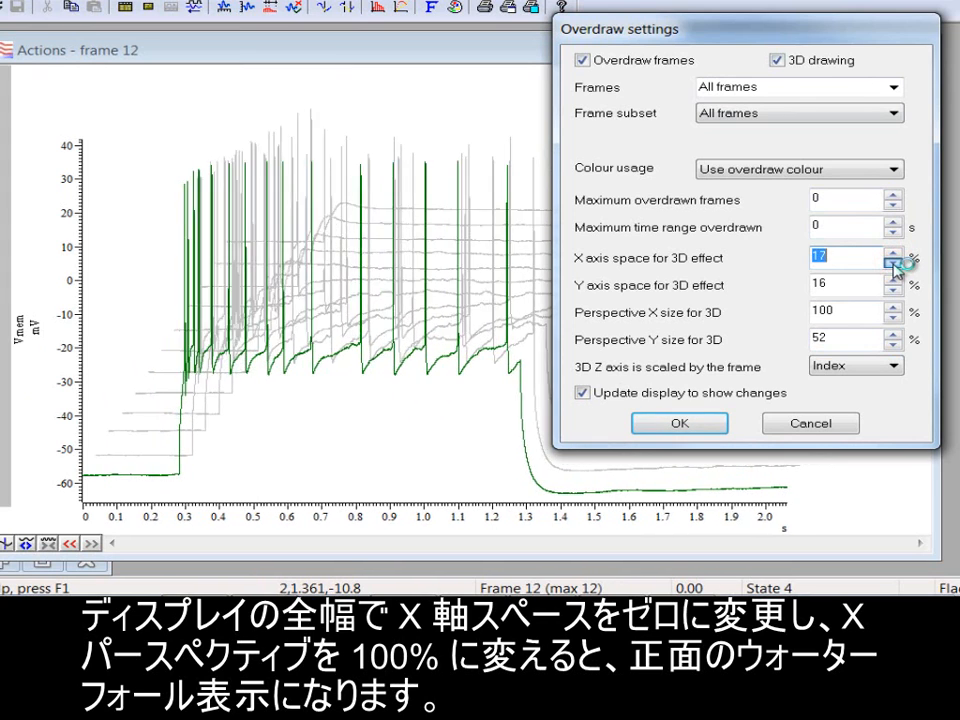
{"action": "left_click", "coordinate": [893, 262]}
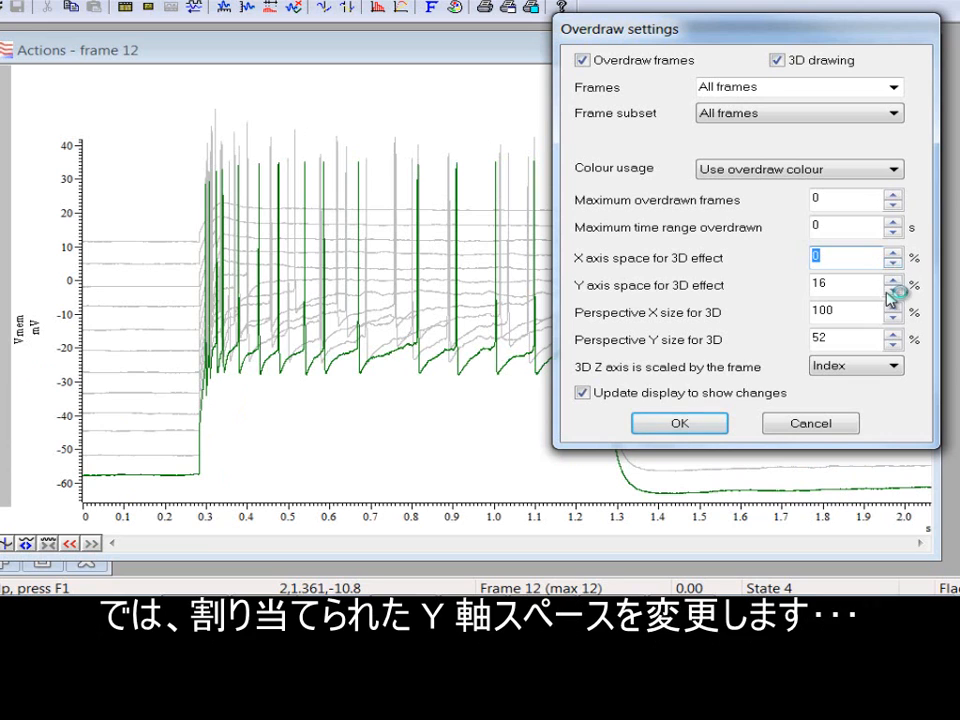
- Set the Y axis space for the 3D effect to 43% and apply the overdraw settings
{"action": "left_click", "coordinate": [893, 281]}
{"action": "left_click", "coordinate": [893, 281]}
{"action": "left_click", "coordinate": [893, 282]}
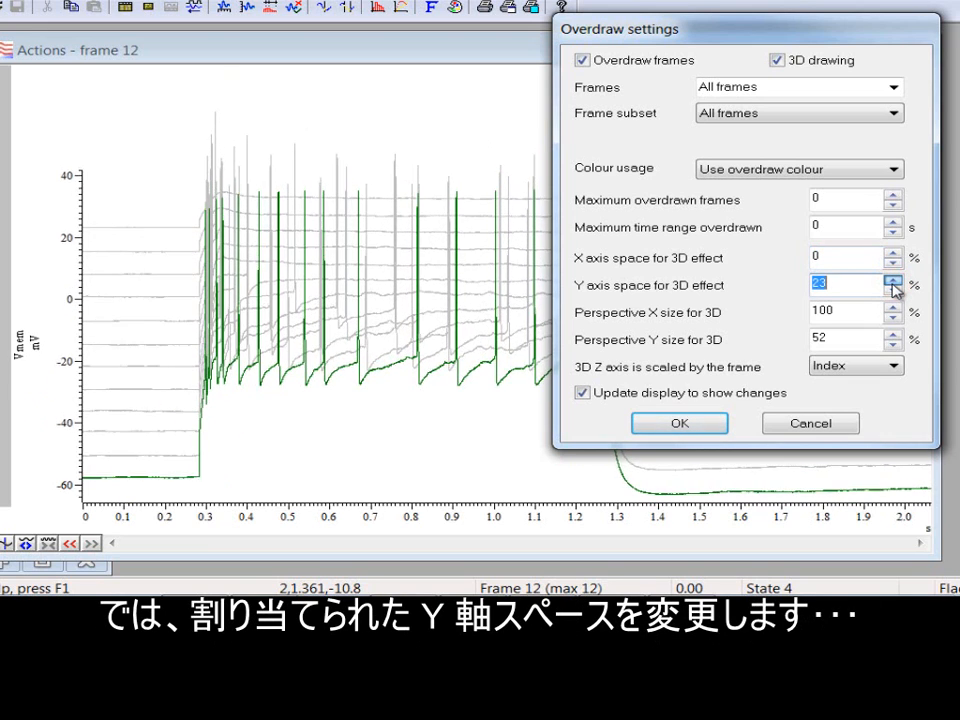
{"action": "left_click", "coordinate": [893, 282]}
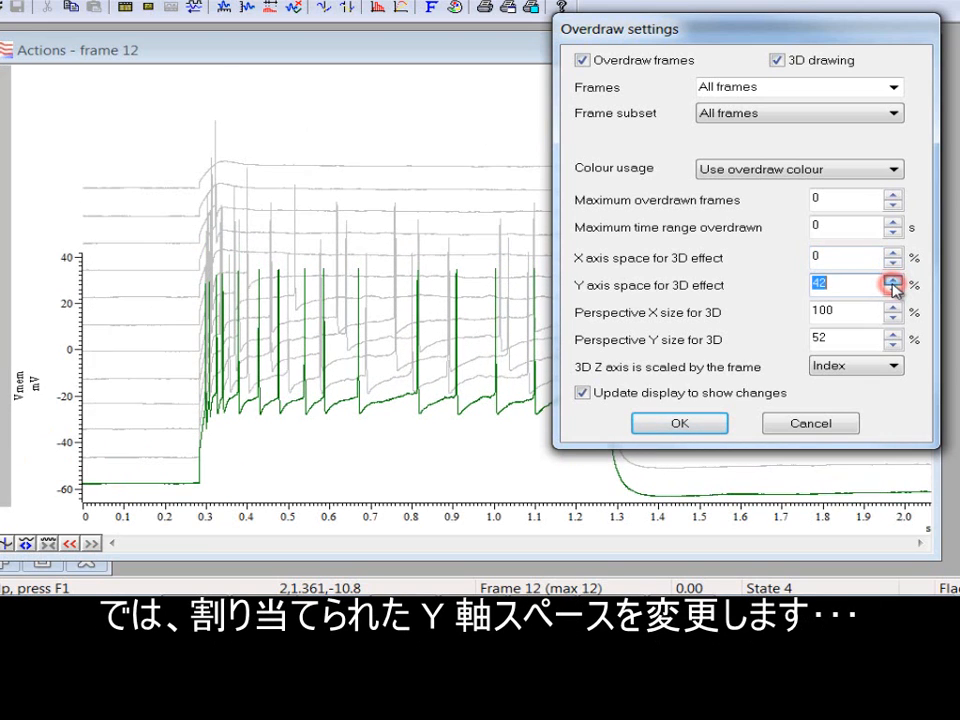
{"action": "left_click", "coordinate": [893, 282]}
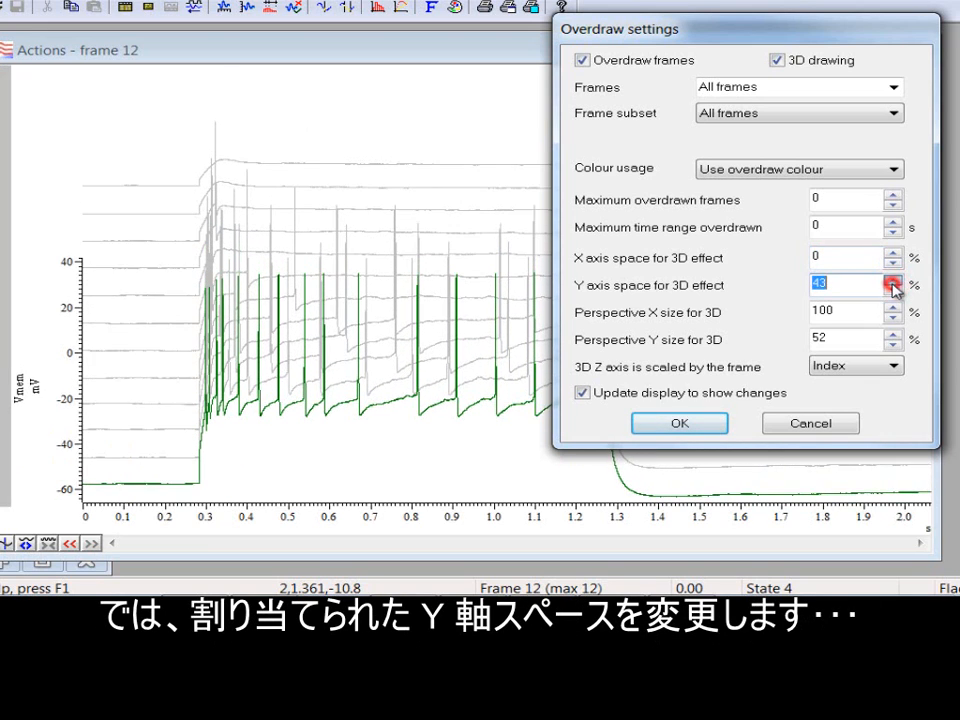
{"action": "left_click", "coordinate": [705, 425]}
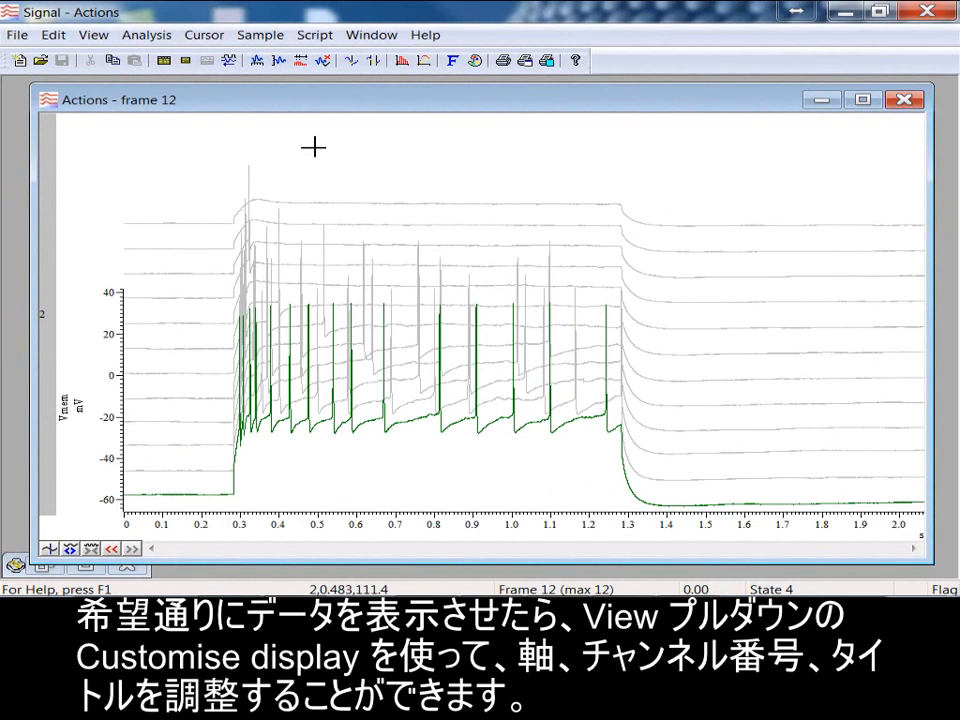
- Customise the display to include the Imemb channel, with the Y axis on the right and scale bars for both axes
{"action": "left_click", "coordinate": [100, 38]}
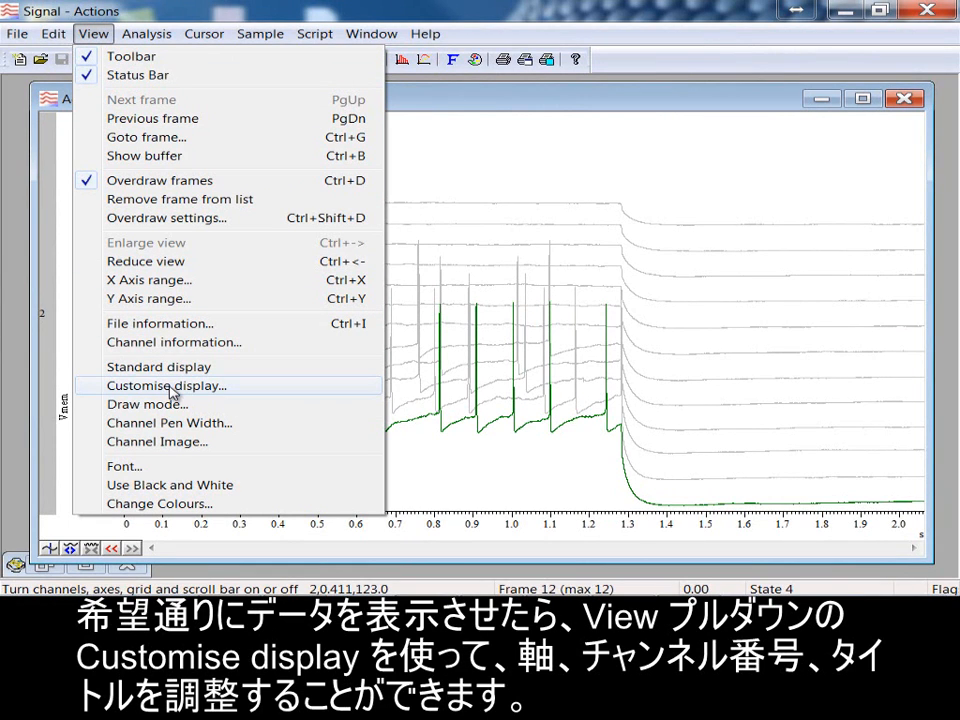
{"action": "left_click", "coordinate": [238, 388]}
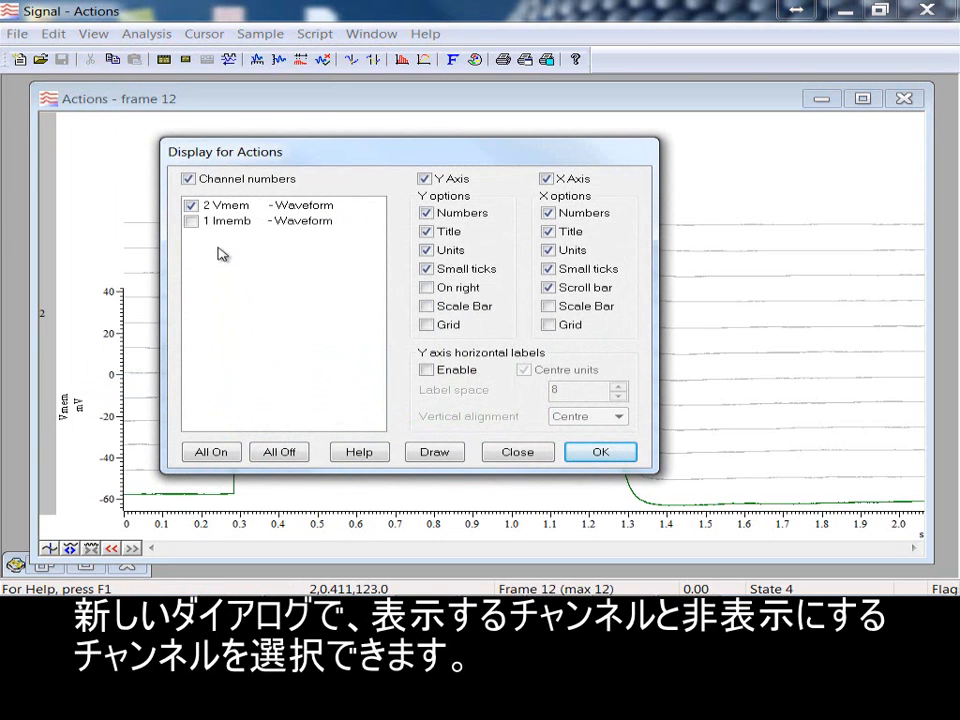
{"action": "left_click", "coordinate": [203, 221]}
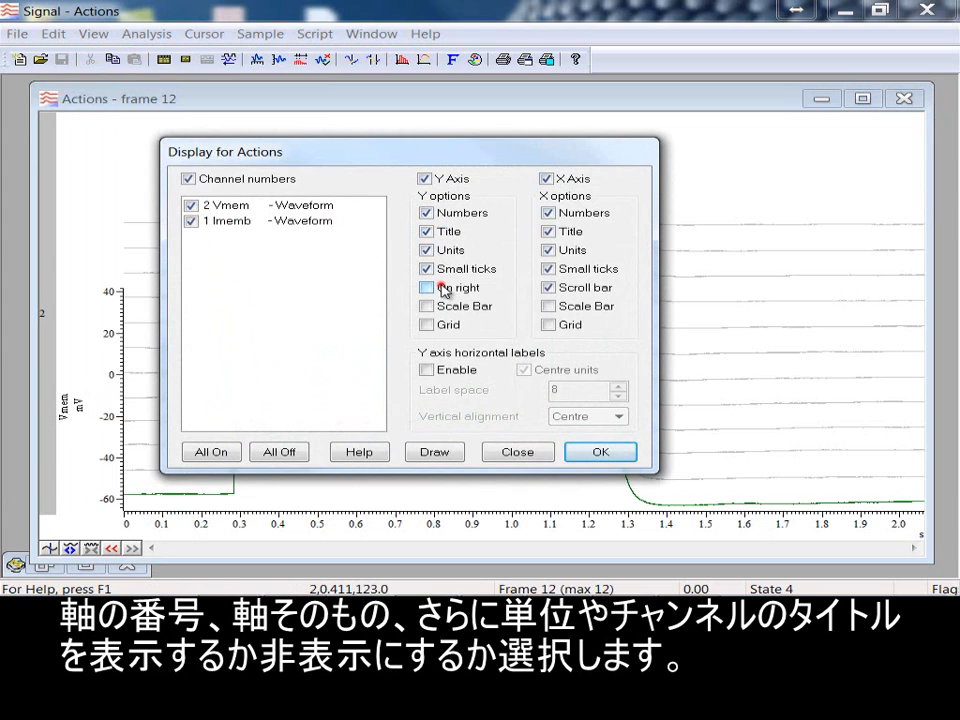
{"action": "left_click", "coordinate": [445, 289]}
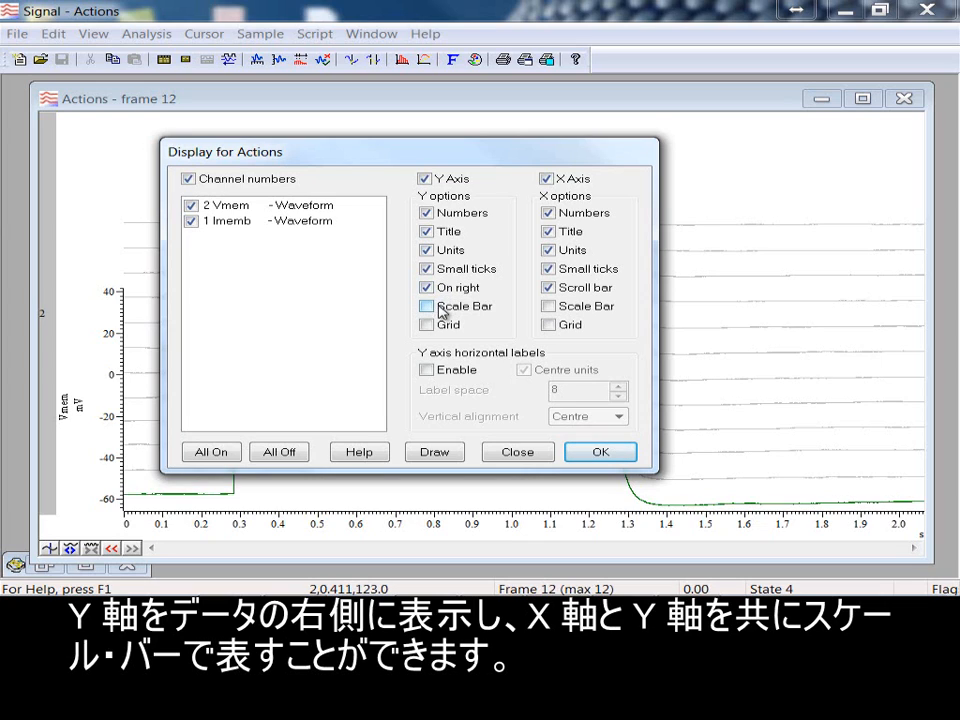
{"action": "left_click", "coordinate": [440, 310]}
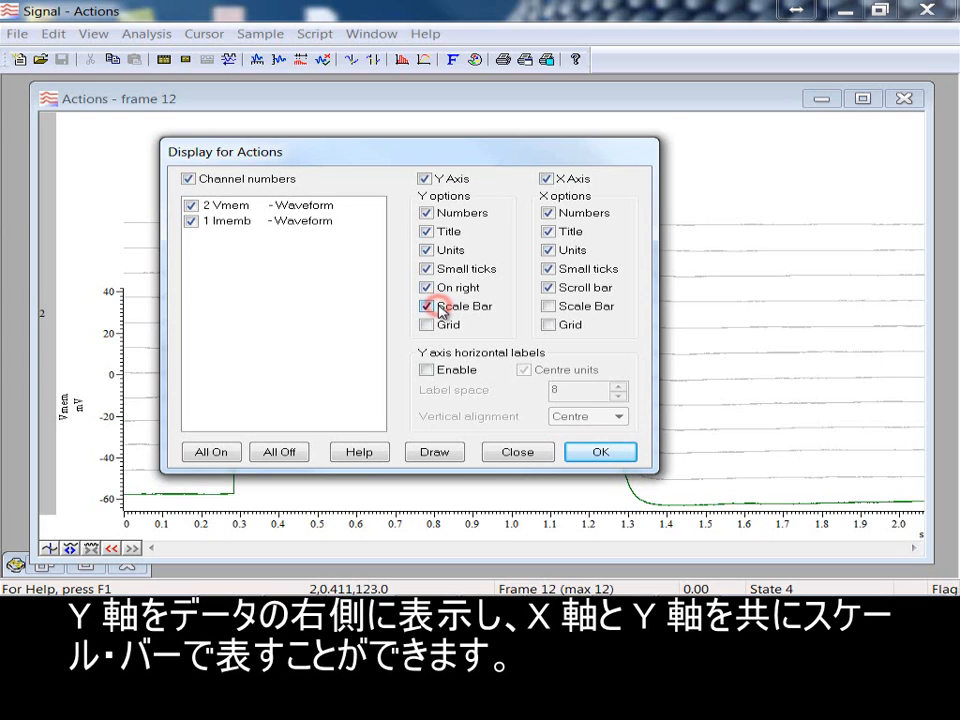
{"action": "left_click", "coordinate": [549, 308]}
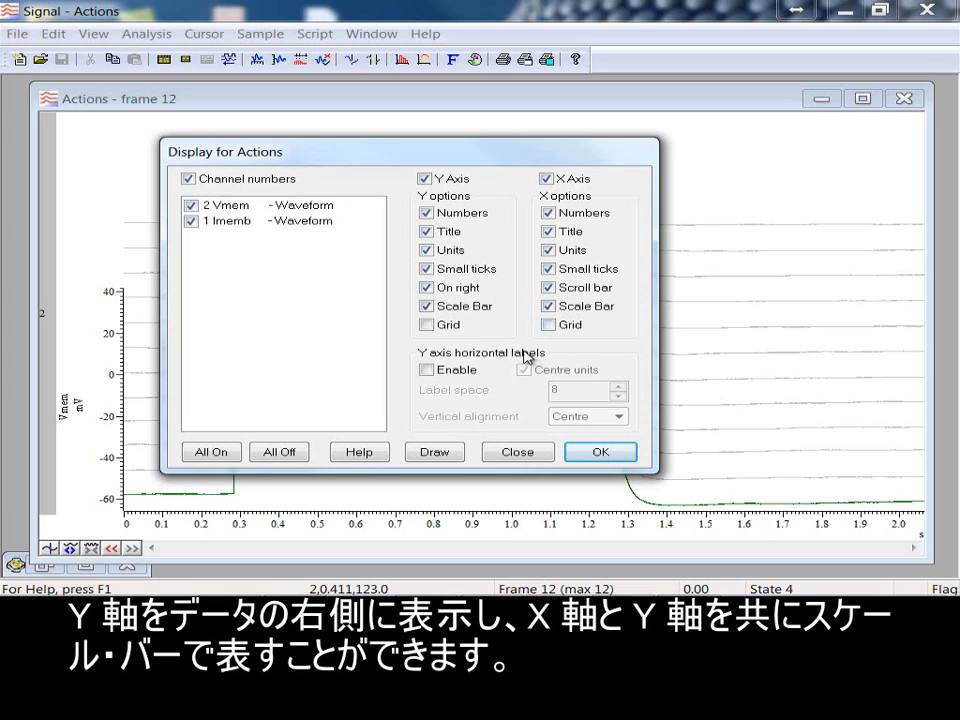
{"action": "left_click", "coordinate": [450, 454]}
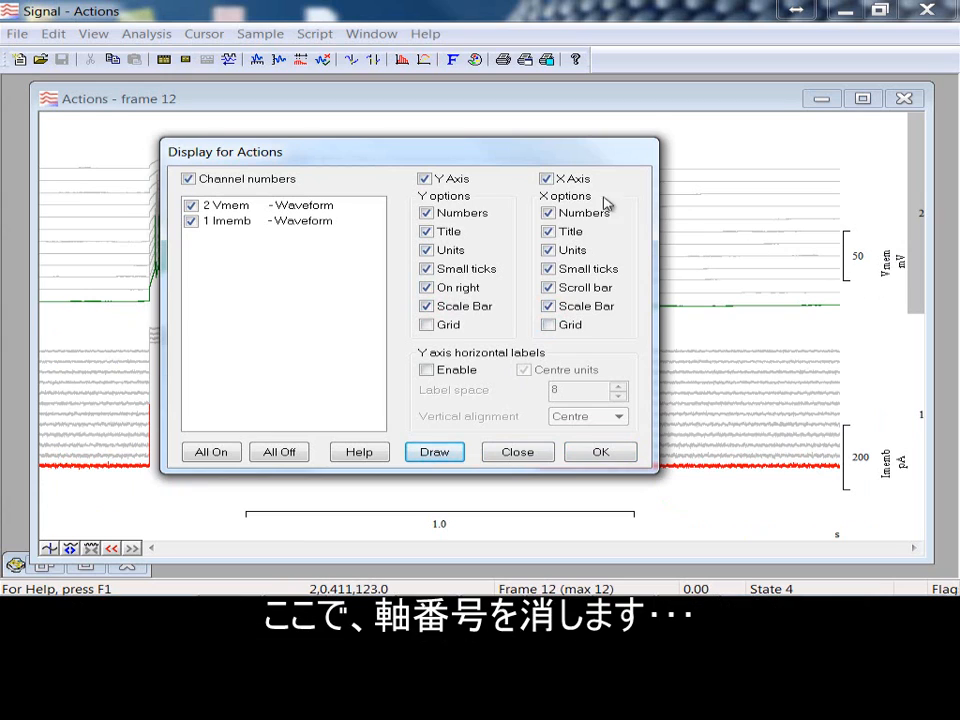
- Try redrawing the data without the X and Y axis numbers, and restore the numbers on both axes
{"action": "left_click", "coordinate": [461, 214]}
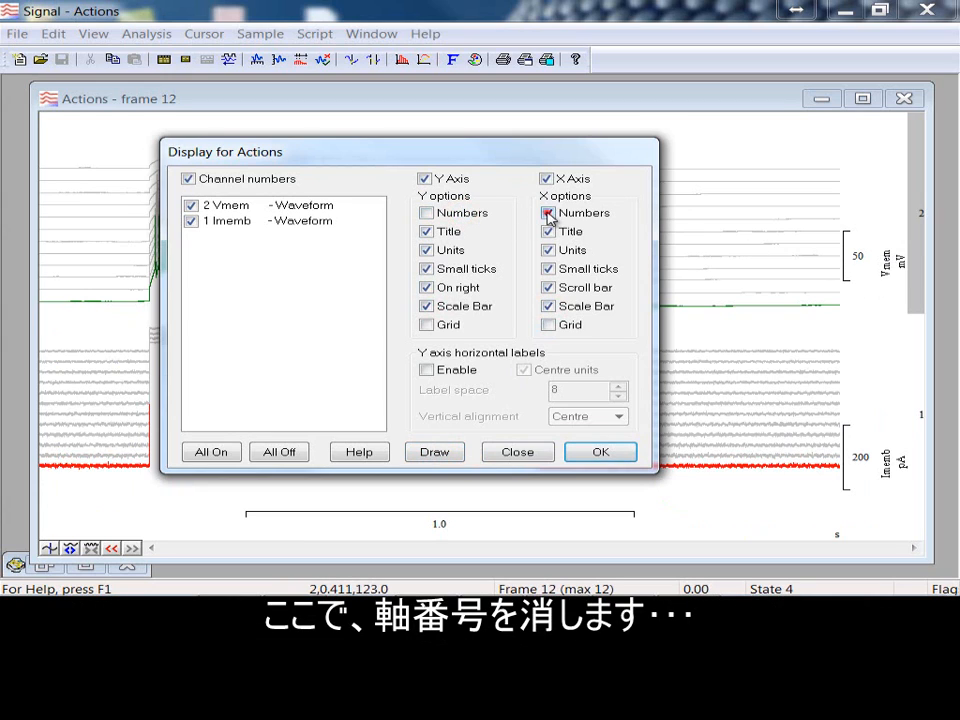
{"action": "left_click", "coordinate": [548, 215]}
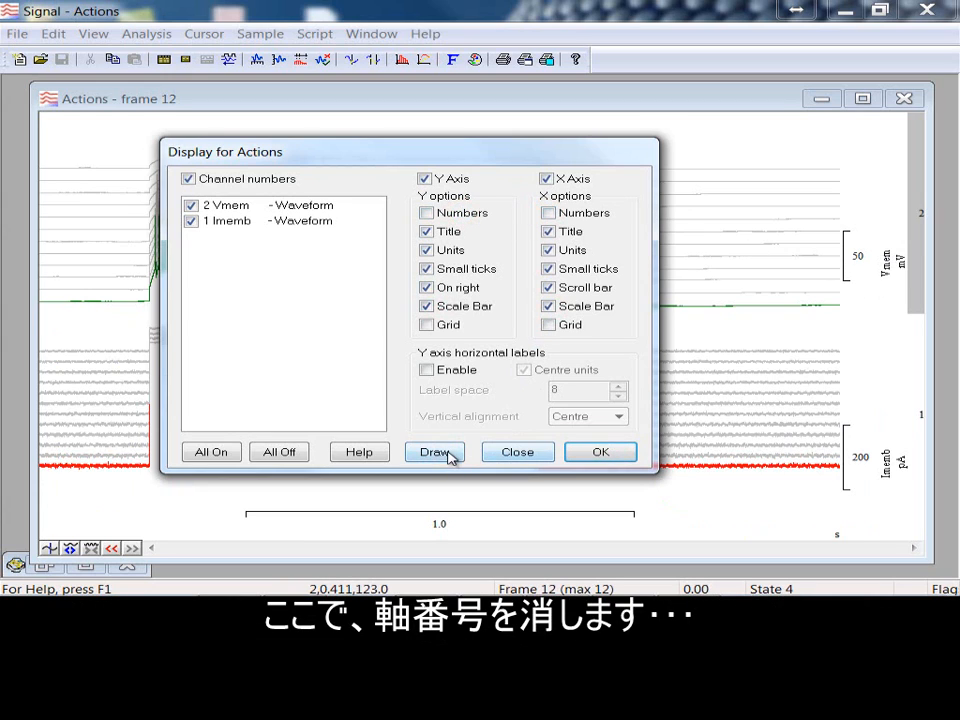
{"action": "left_click", "coordinate": [436, 452]}
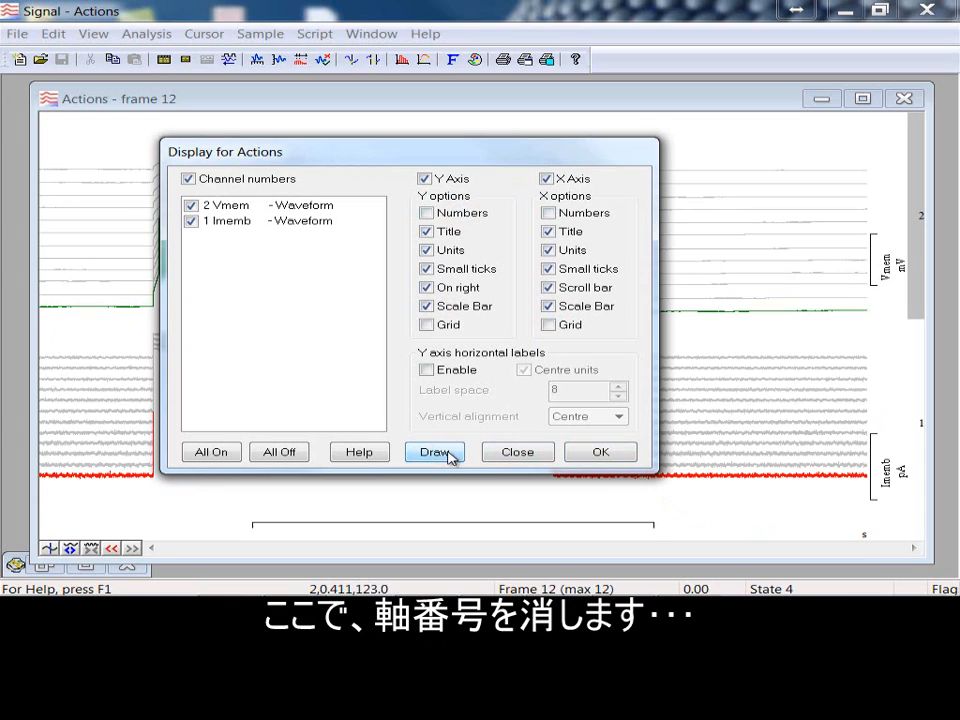
{"action": "left_click", "coordinate": [437, 213]}
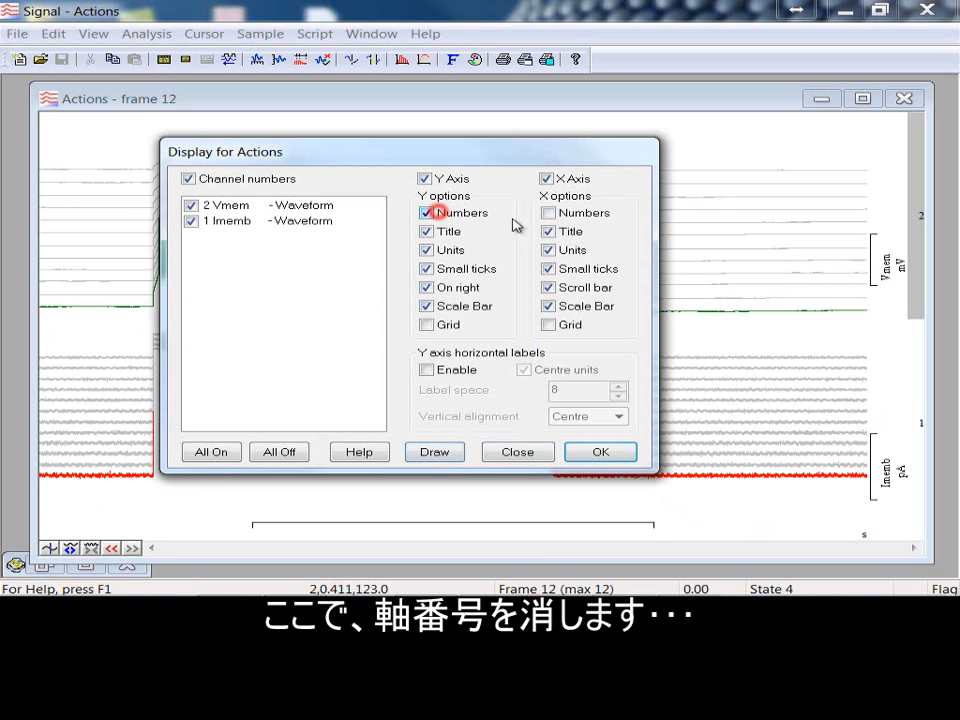
{"action": "left_click", "coordinate": [542, 212]}
{"action": "left_click", "coordinate": [456, 456]}
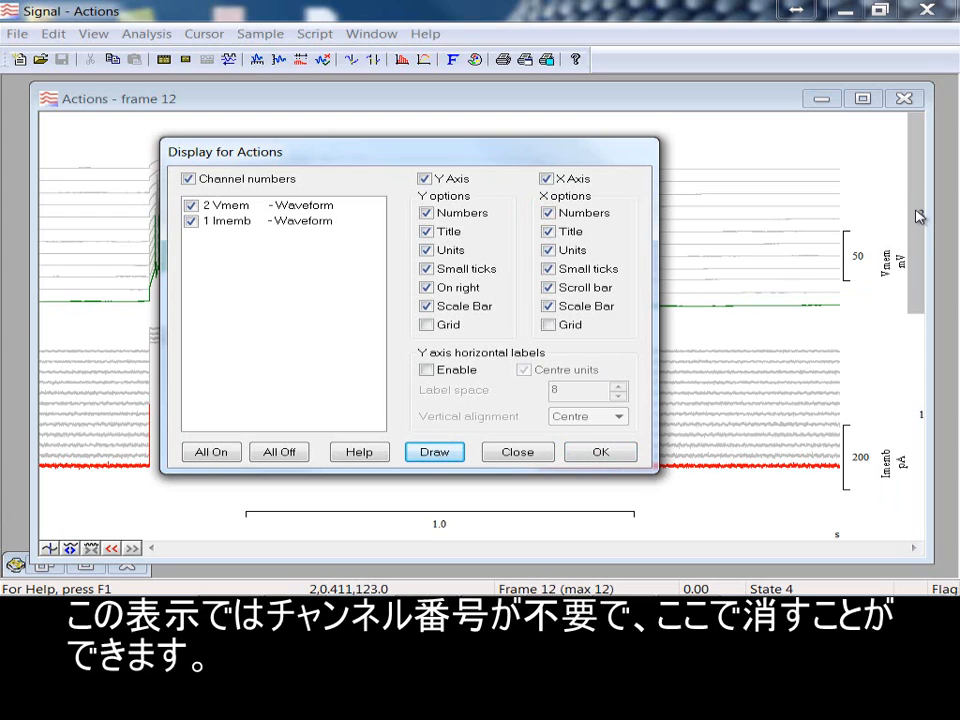
- Hide the channel numbers and enable horizontal Y axis labels with Bottom vertical alignment
{"action": "left_click", "coordinate": [188, 179]}
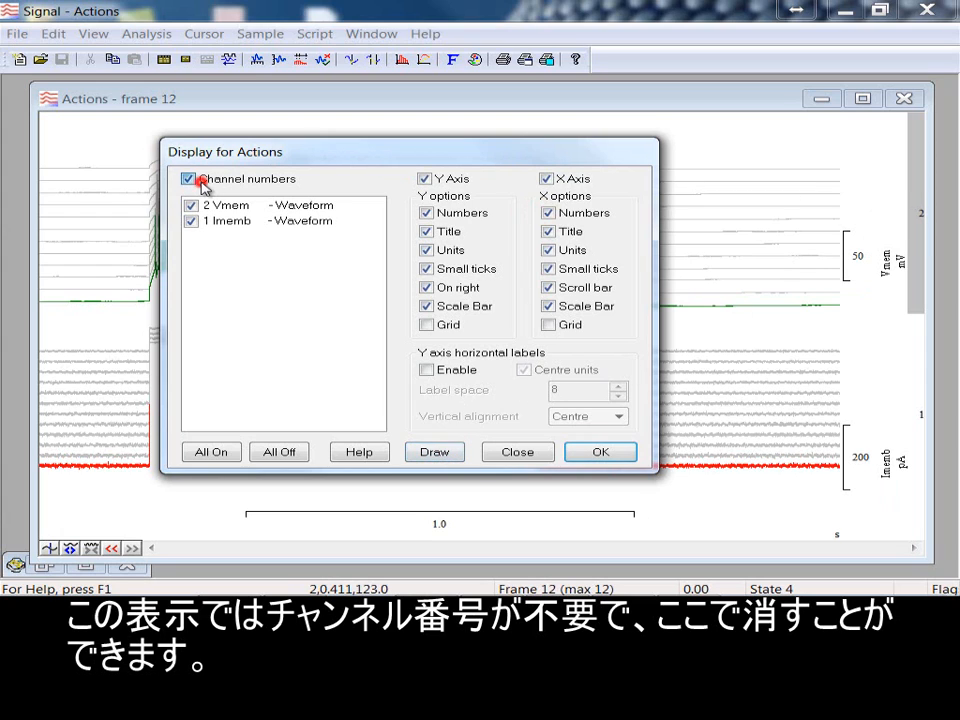
{"action": "left_click", "coordinate": [425, 454]}
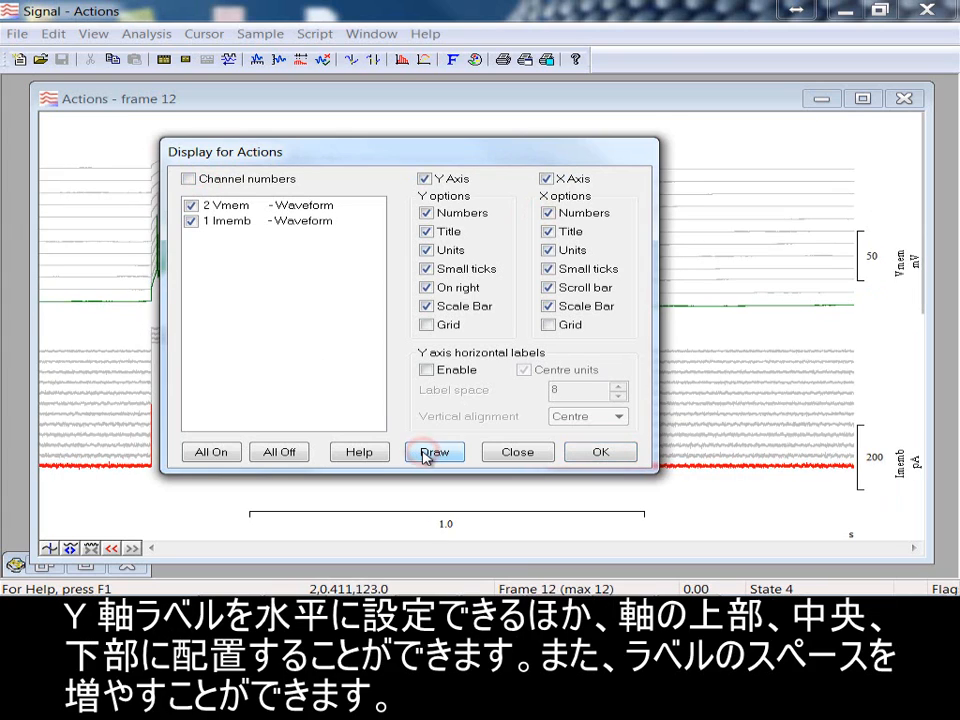
{"action": "left_click", "coordinate": [430, 370]}
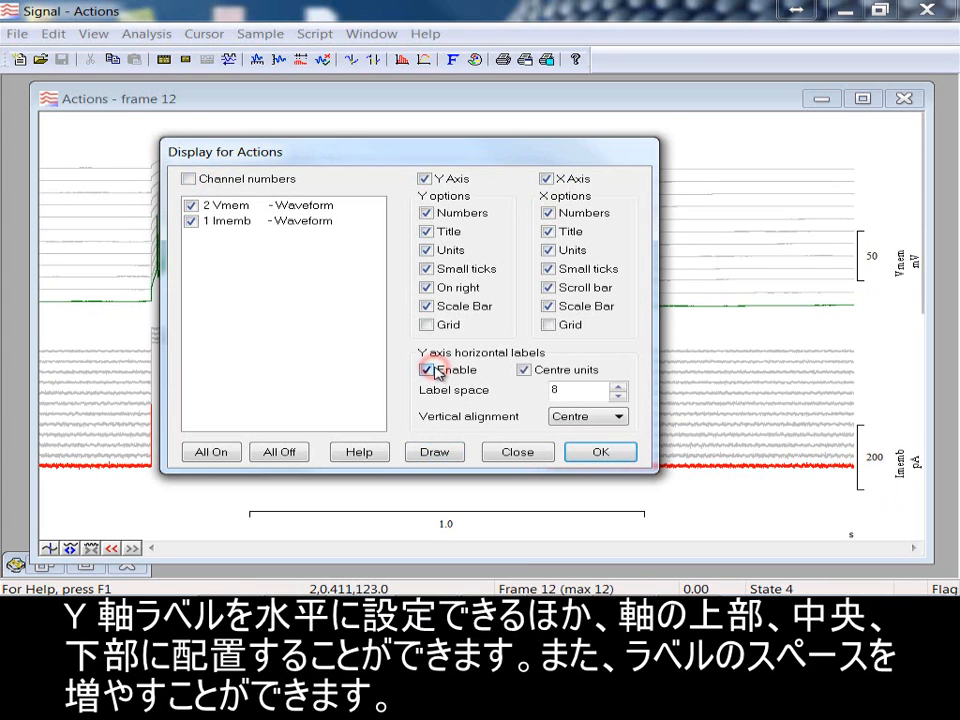
{"action": "left_click", "coordinate": [590, 417]}
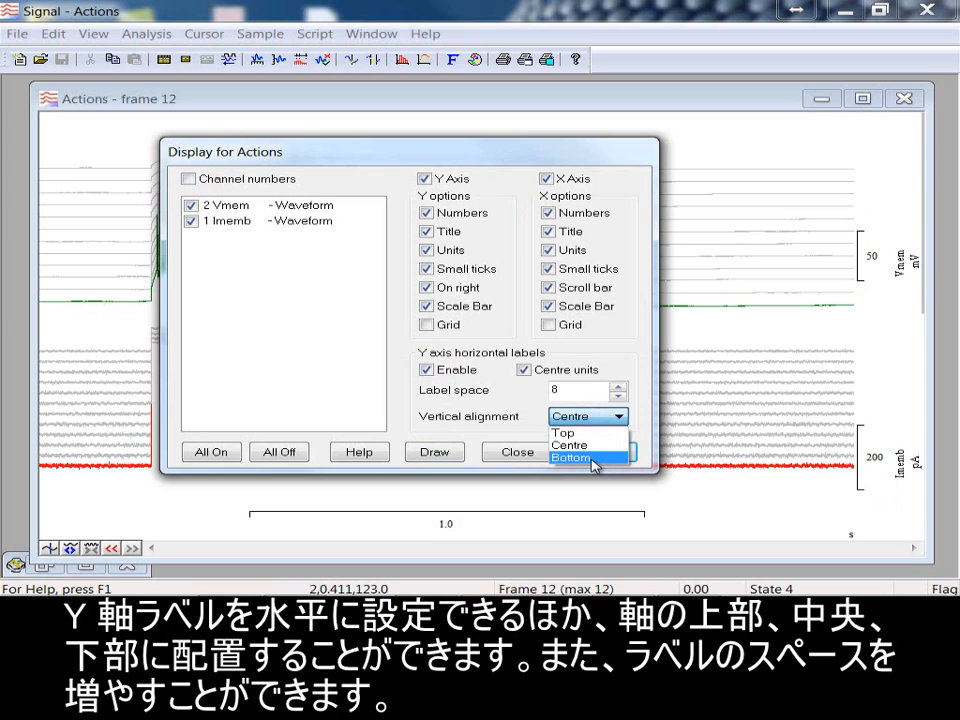
{"action": "left_click", "coordinate": [593, 458]}
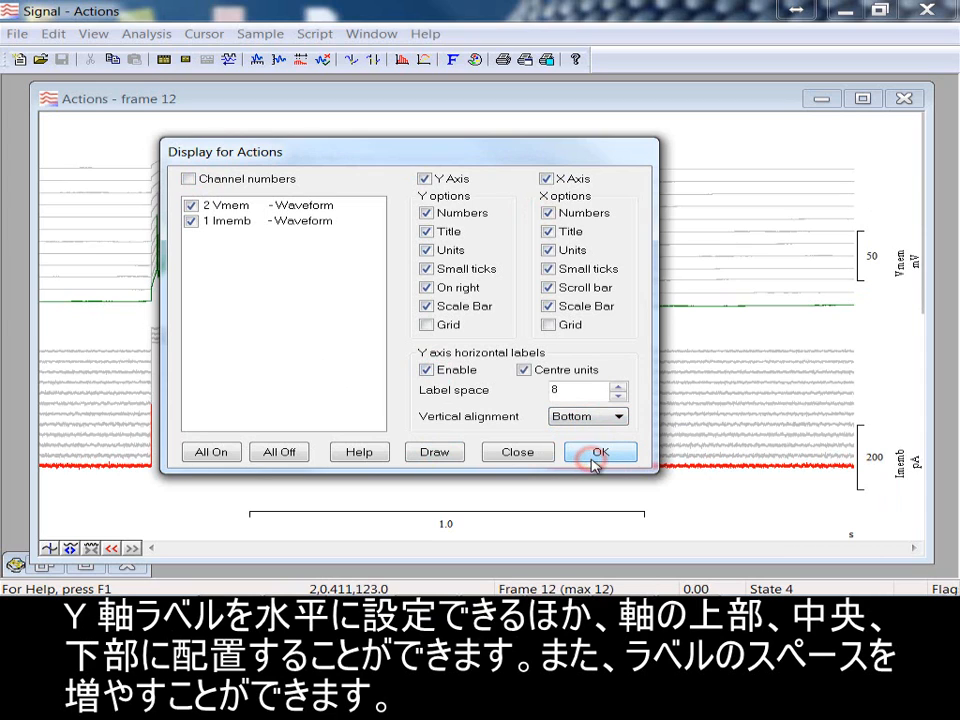
{"action": "left_click", "coordinate": [446, 453]}
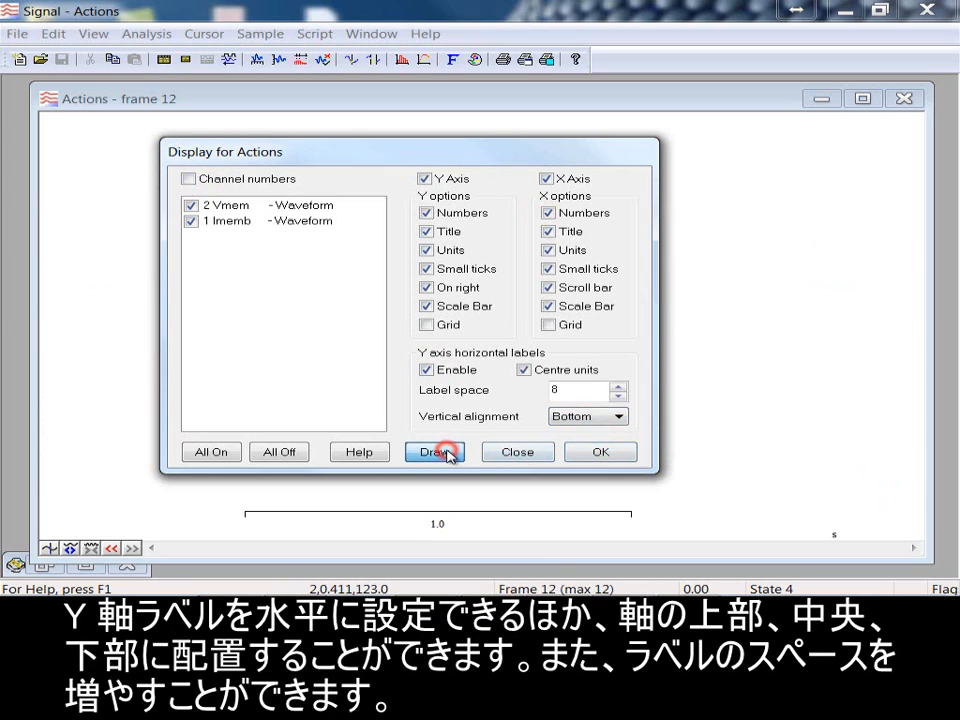
- Turn on the grid for both the Y and X axes, redraw the data and close the display settings
{"action": "left_click", "coordinate": [430, 325]}
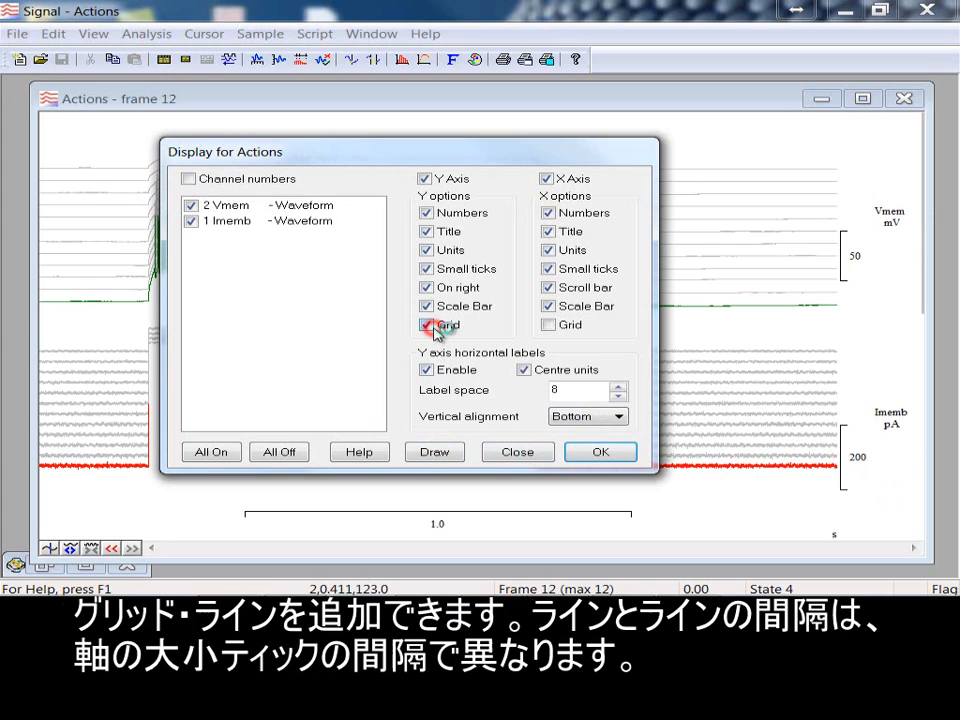
{"action": "left_click", "coordinate": [550, 326]}
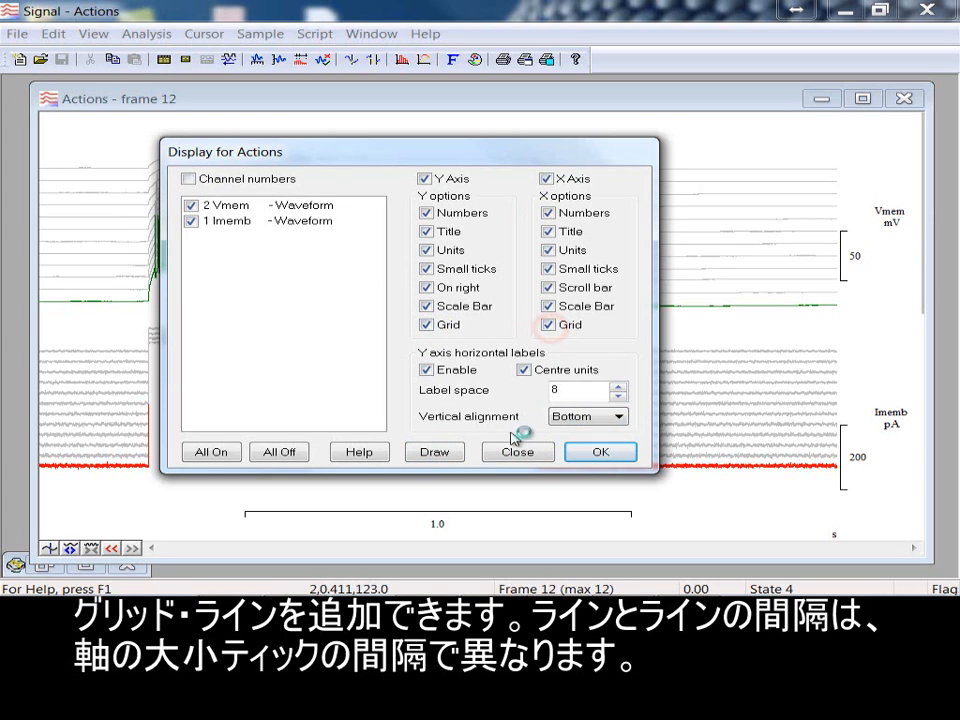
{"action": "left_click", "coordinate": [440, 455]}
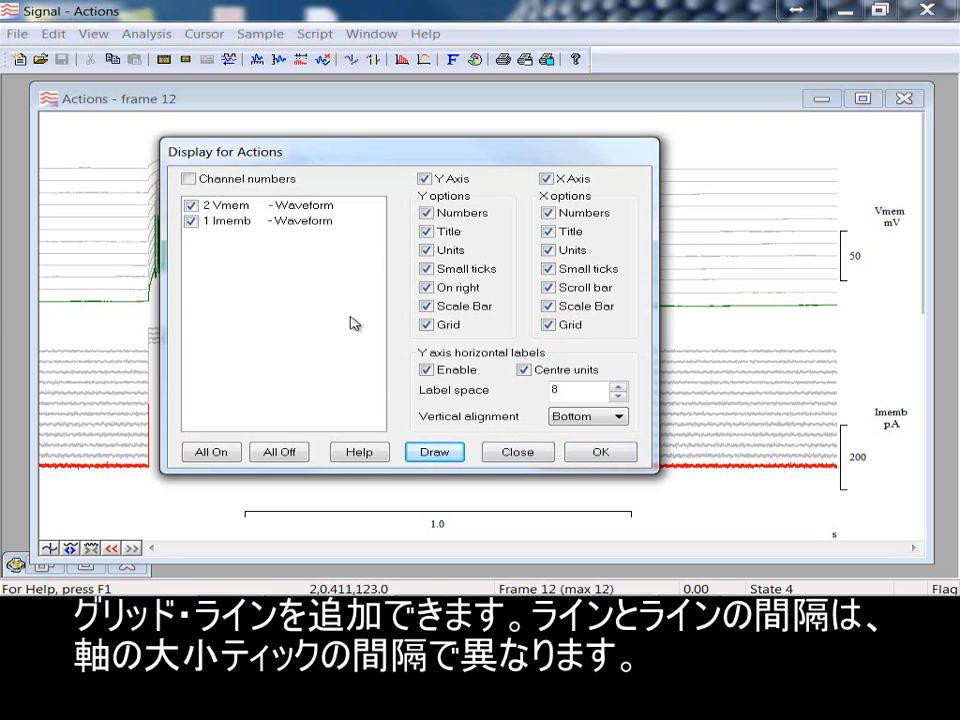
{"action": "left_click", "coordinate": [516, 452]}
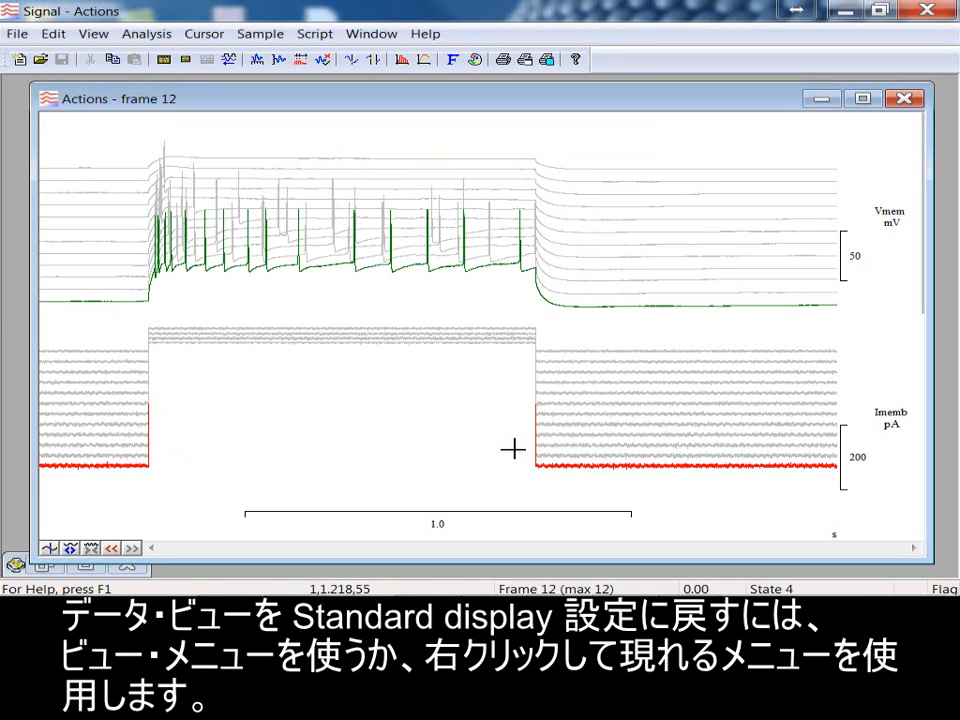
- Return the Actions data view to the standard display
{"action": "right_click", "coordinate": [449, 272]}
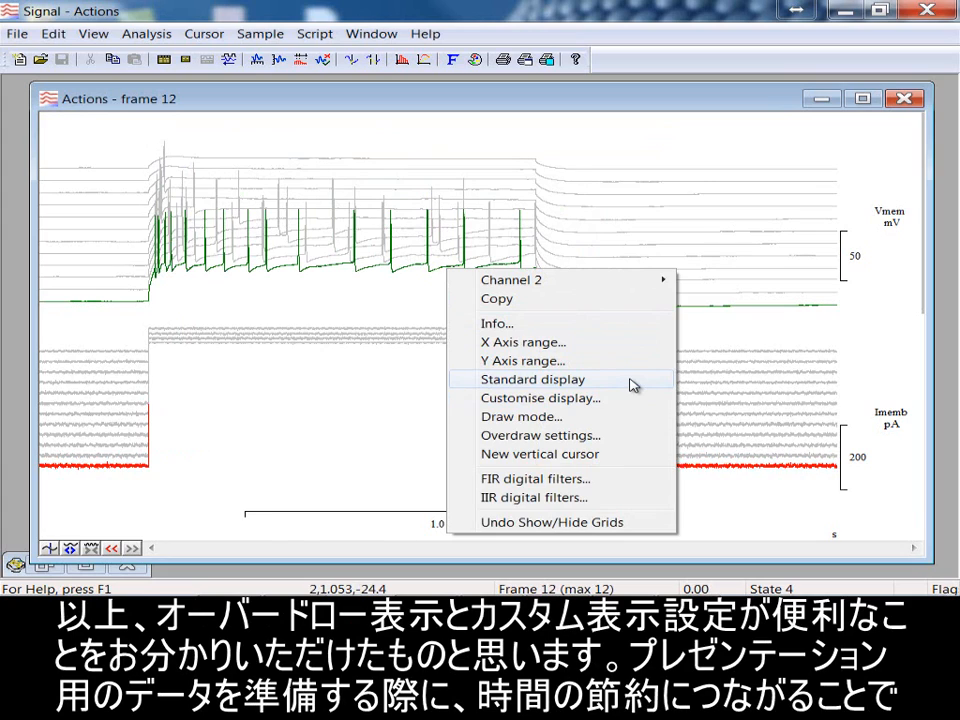
{"action": "left_click", "coordinate": [632, 385]}
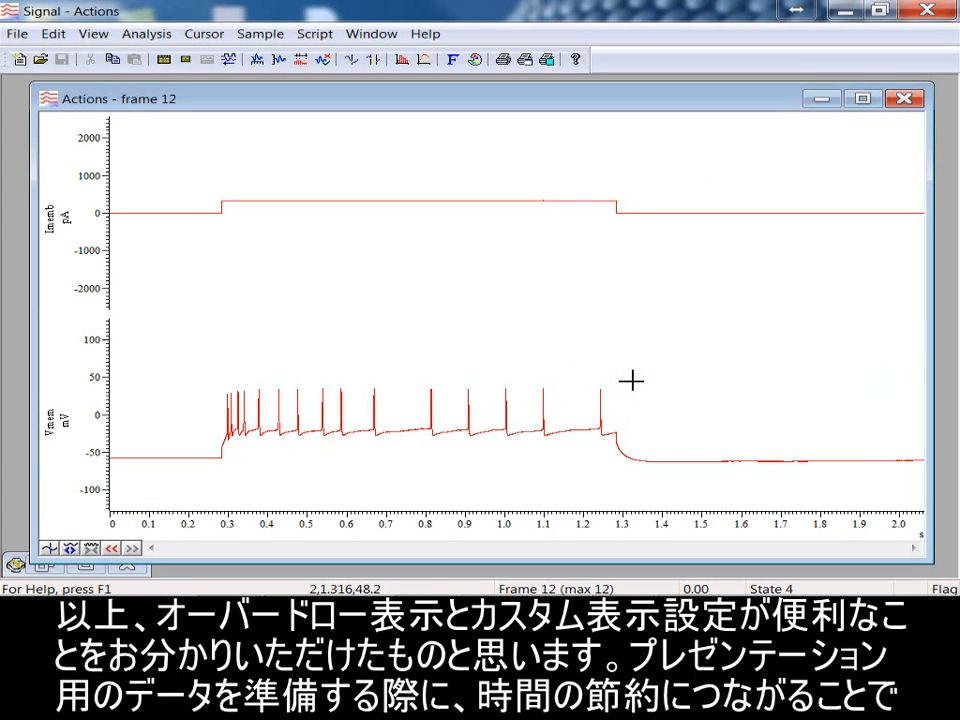